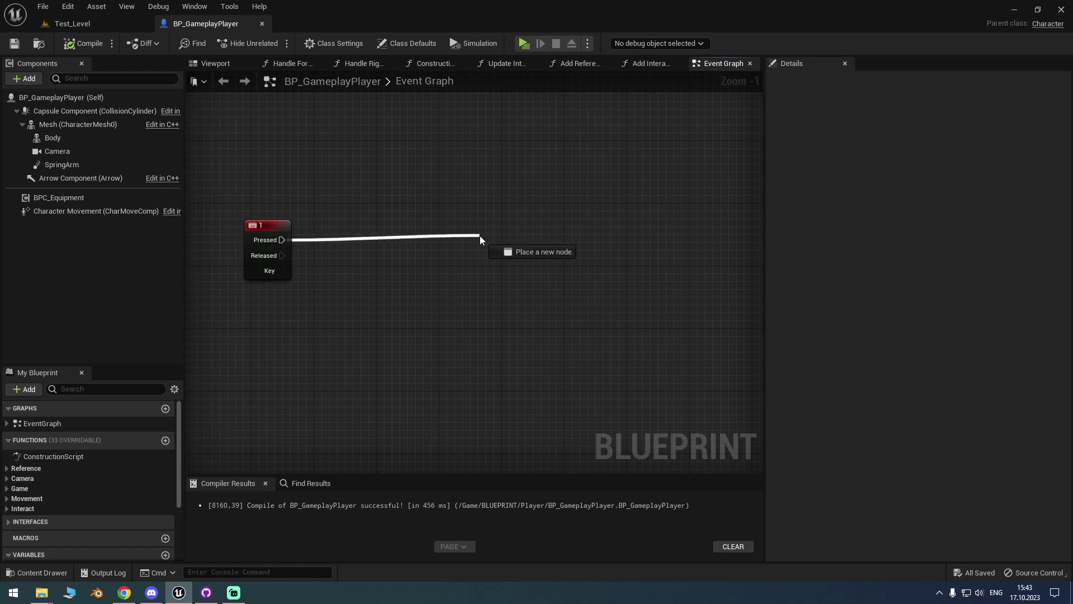
Add a Create Widget node off key 1 Pressed with class UI_EquipmentHud
drag(480, 236, 480, 236)
text(create widget)
key(Return)
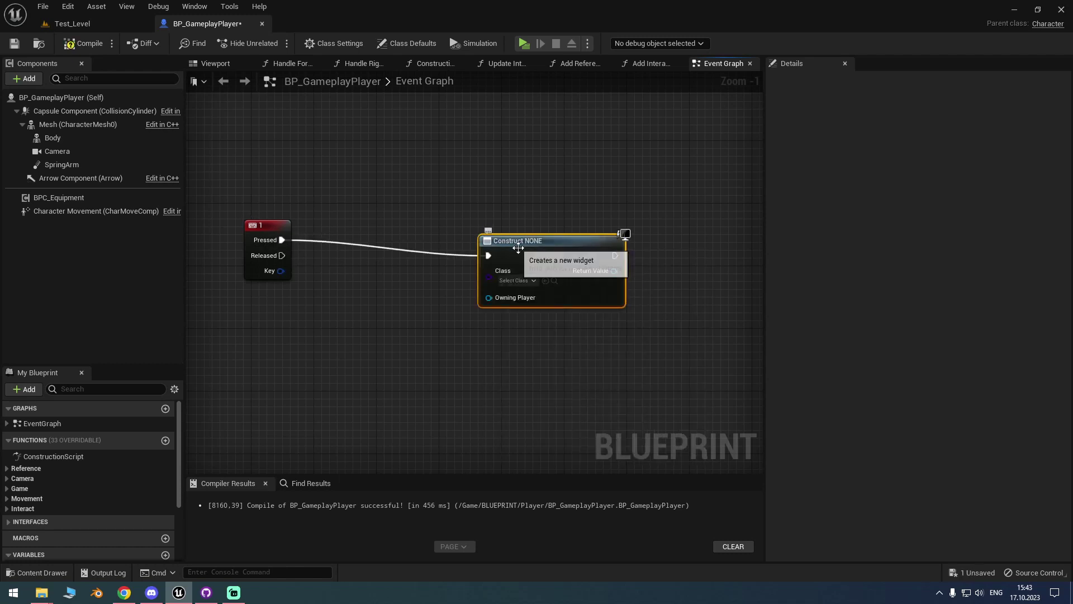
click(464, 268)
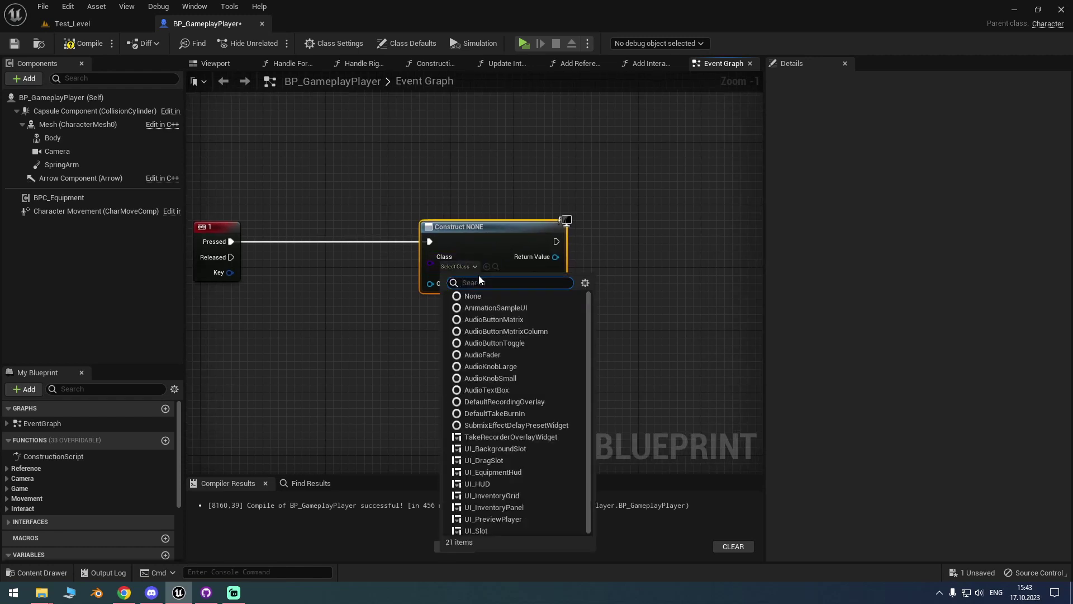
text(equi)
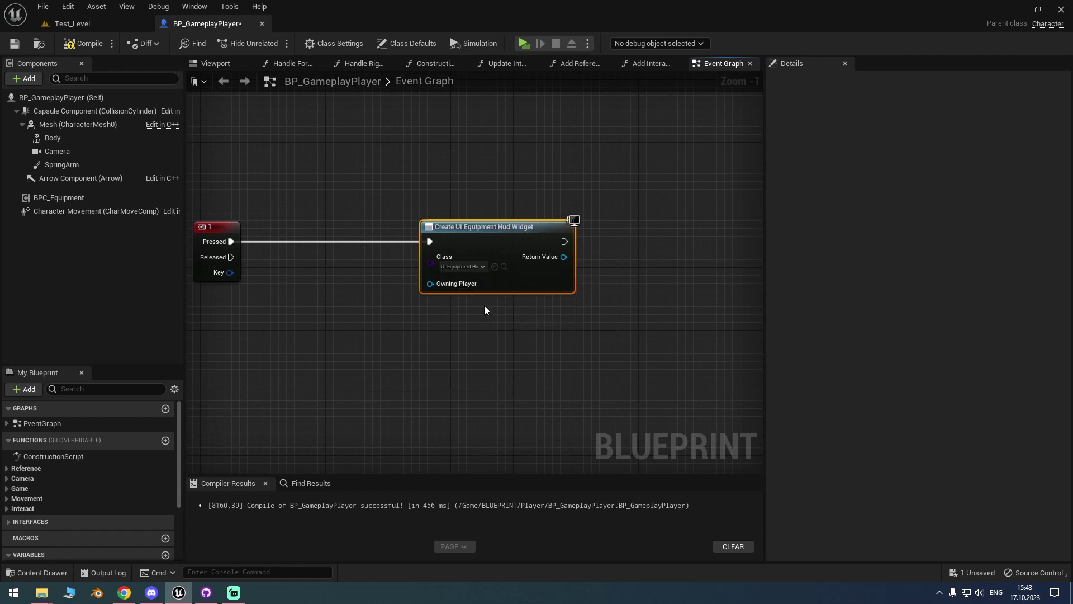
Promote the created widget to a new TestRef variable and add it to the viewport
right_drag(484, 306, 402, 334)
drag(480, 283, 582, 291)
click(621, 327)
text(TestRef)
key(Return)
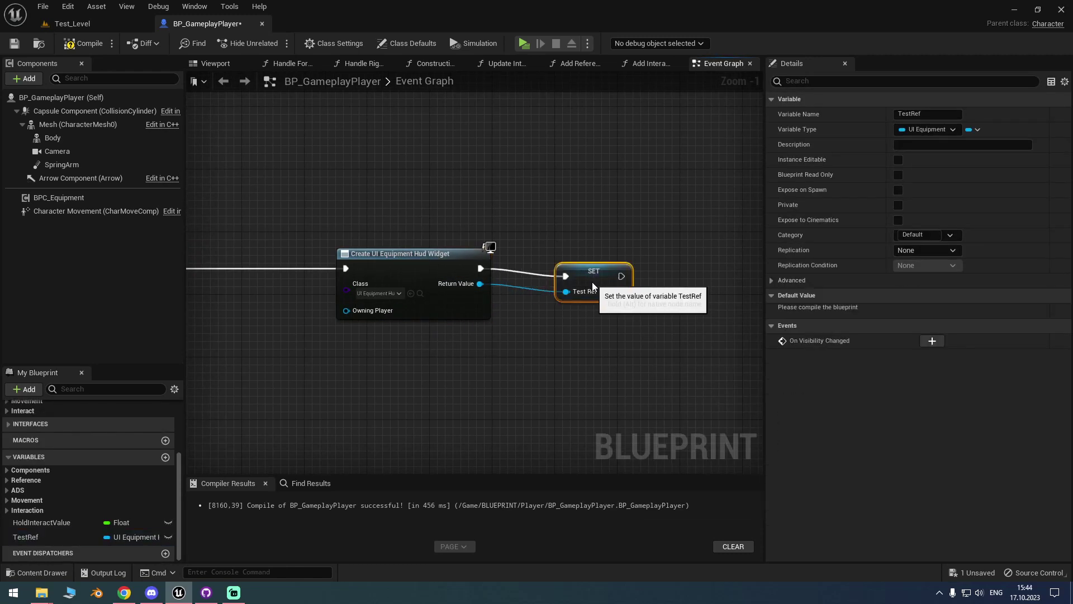
scroll(592, 282, down, 1)
drag(486, 278, 548, 279)
text(add)
key(Return)
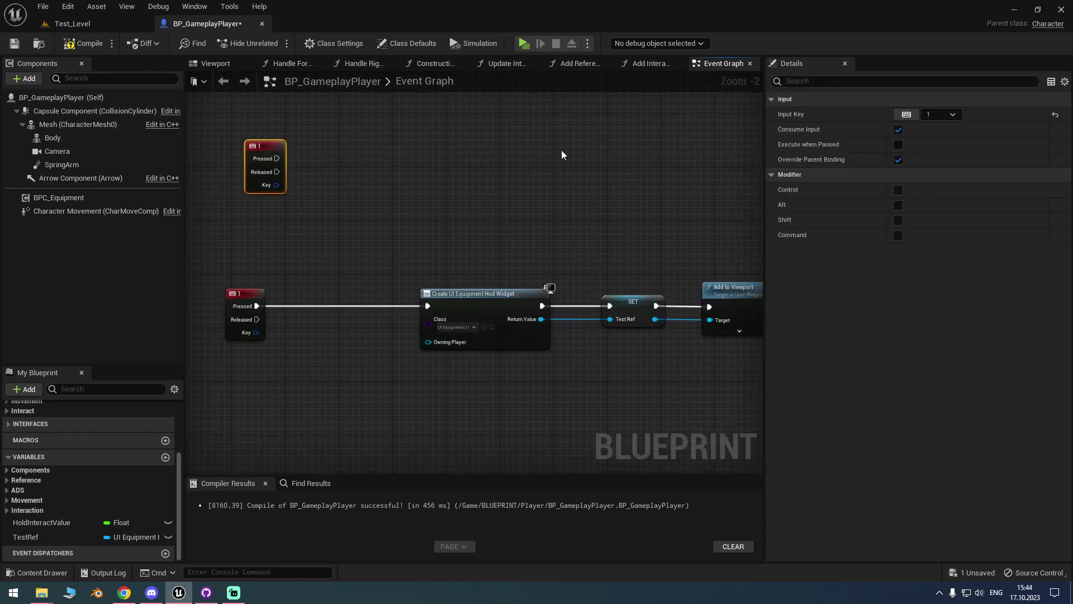
Make the copied key event respond to key 2
click(907, 115)
key(2)
right_drag(247, 159, 336, 190)
Off key 2, add Get All Widgets Of Class searching for UI_EquipmentHud
drag(346, 189, 435, 189)
text(for)
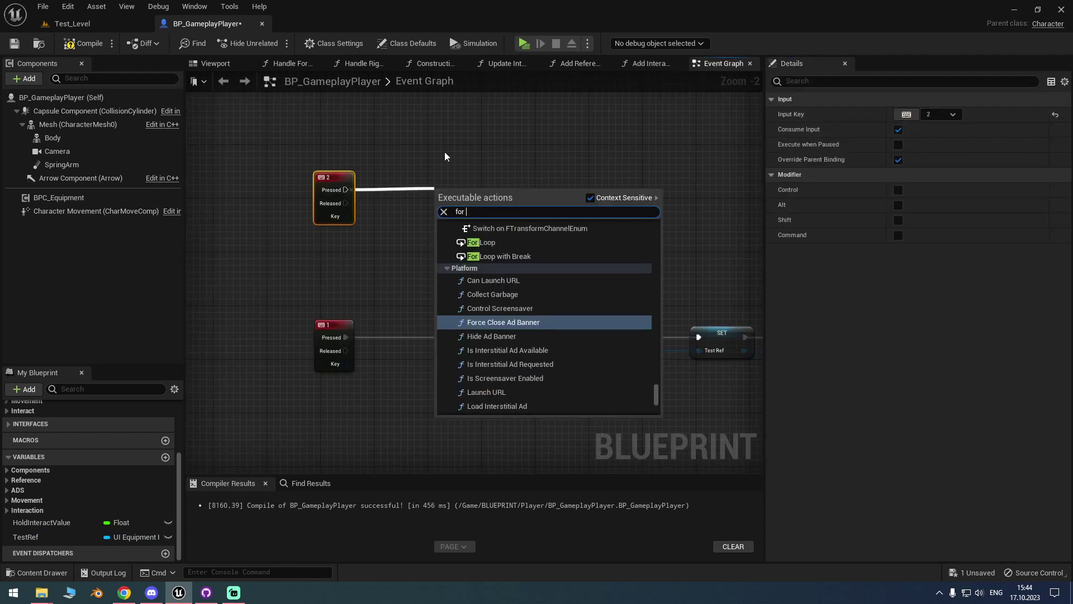
drag(346, 189, 397, 192)
text(getallwi)
key(Return)
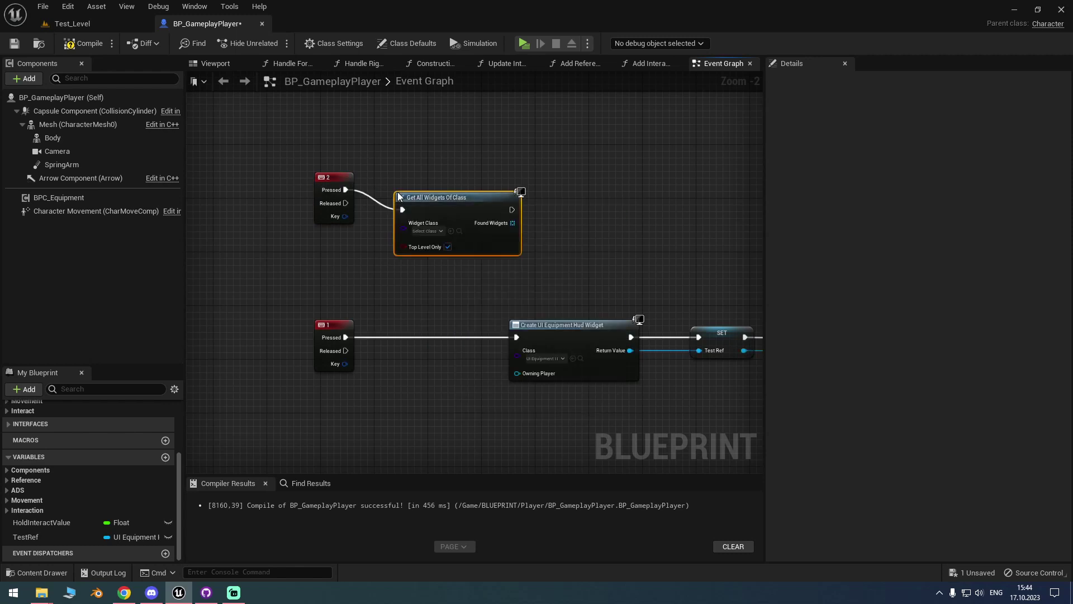
click(447, 211)
text(equipme)
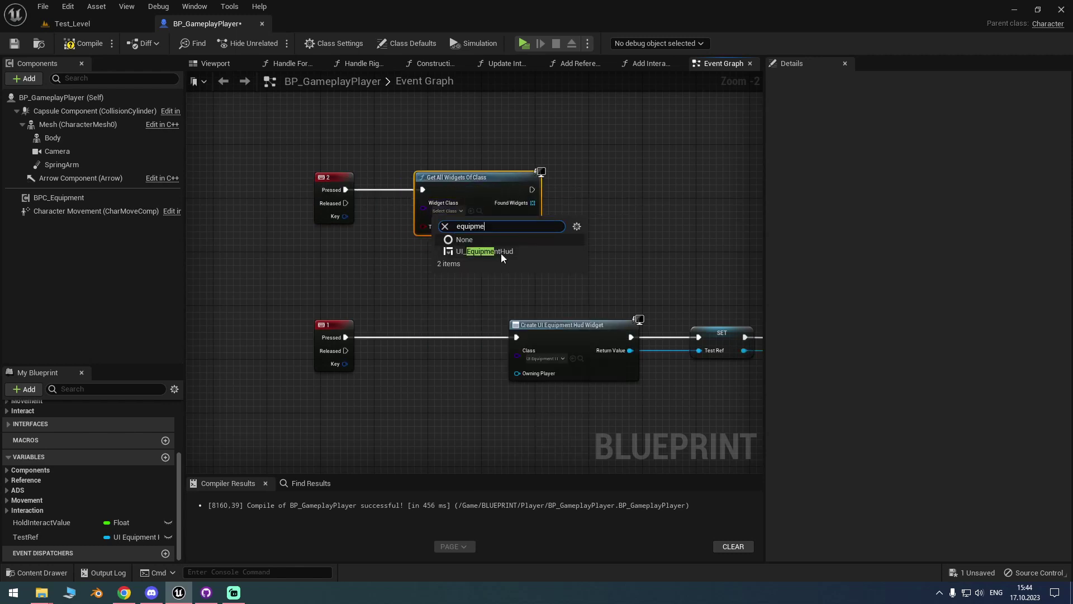
click(501, 252)
scroll(468, 252, up, 2)
Loop over the found widgets with a For Each Loop
drag(487, 205, 572, 215)
text(for)
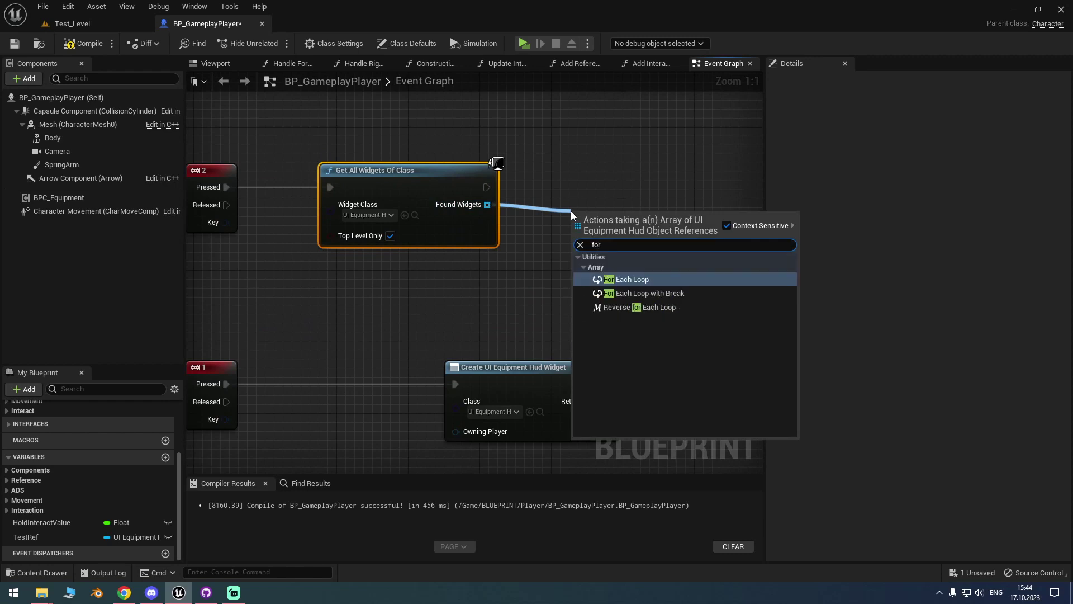
key(Return)
drag(586, 253, 558, 208)
right_drag(558, 207, 361, 222)
Print each loop Array Element's display name with Print String
drag(445, 202, 615, 199)
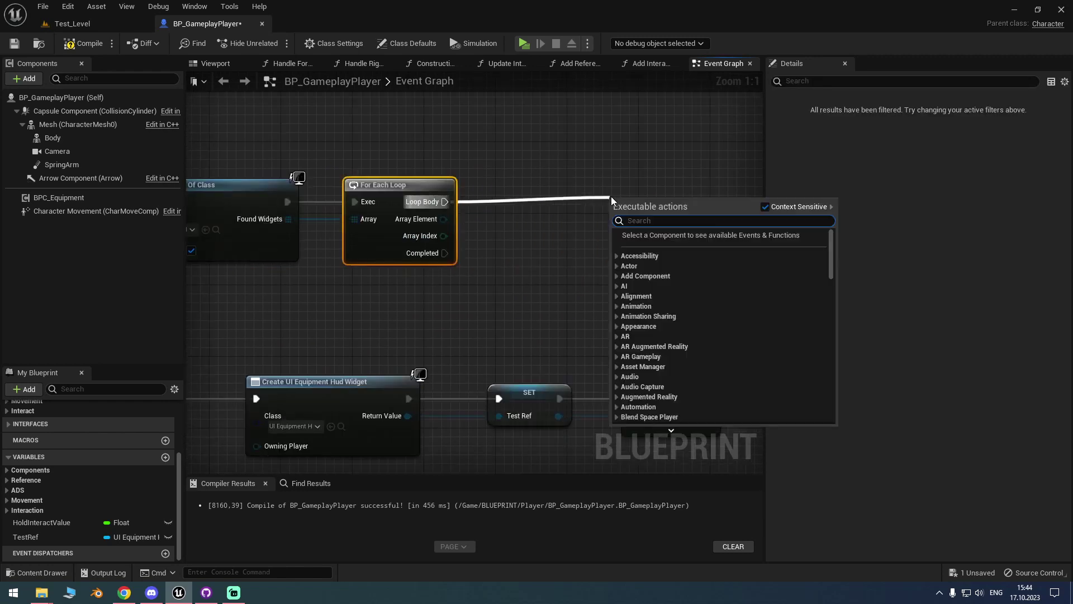
text(print)
key(Return)
drag(444, 219, 605, 220)
drag(631, 184, 685, 184)
scroll(408, 289, down, 3)
scroll(409, 289, up, 1)
scroll(292, 328, up, 1)
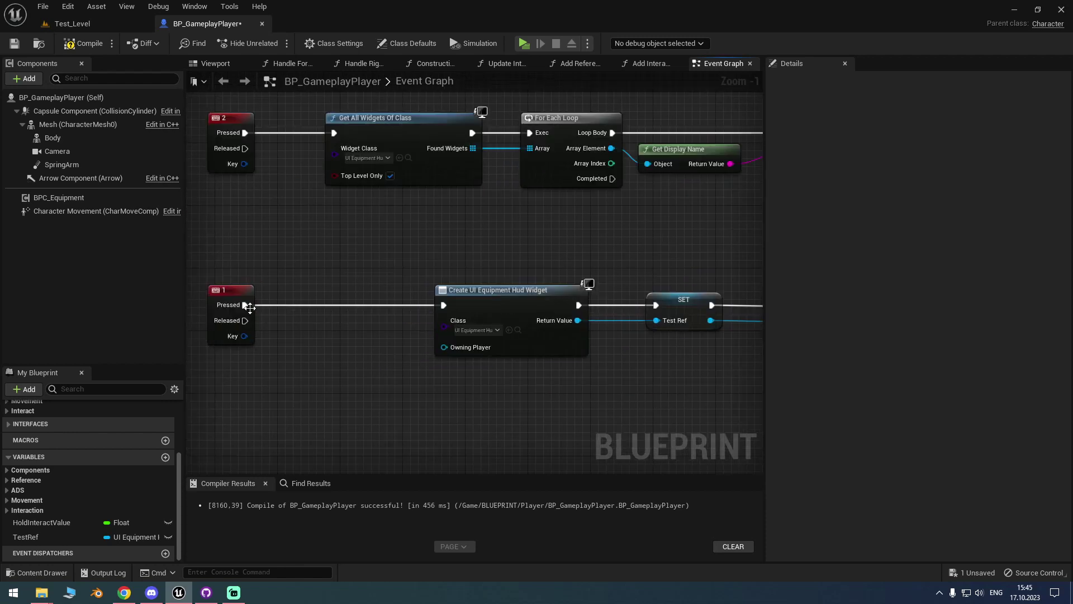
drag(245, 305, 285, 301)
Insert a Flip Flop node after the key 1 press
text(fli)
key(Return)
scroll(257, 321, down, 1)
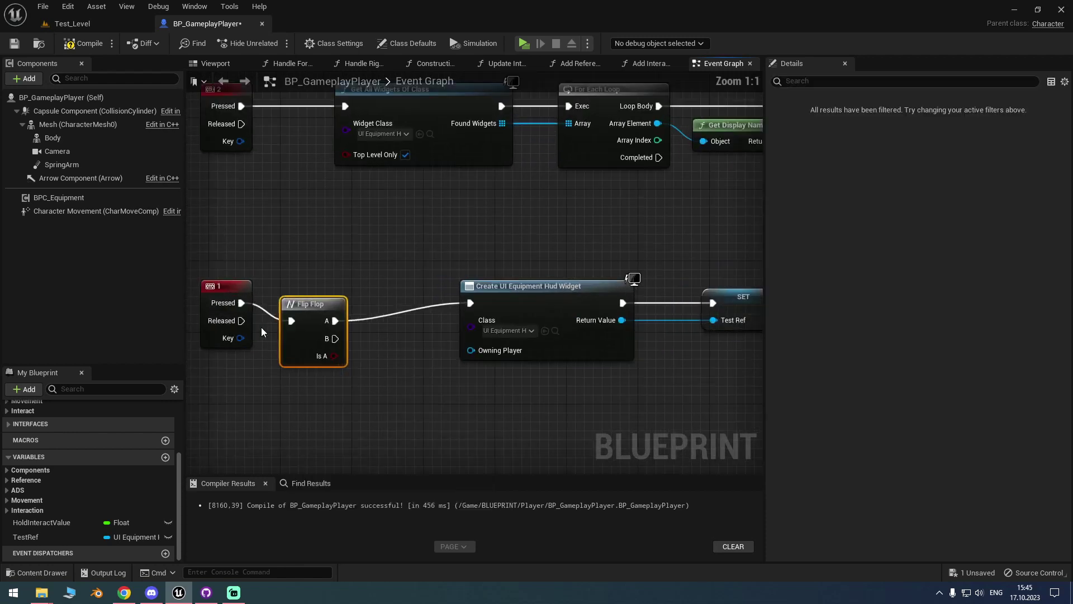
scroll(304, 329, down, 1)
right_drag(430, 353, 376, 350)
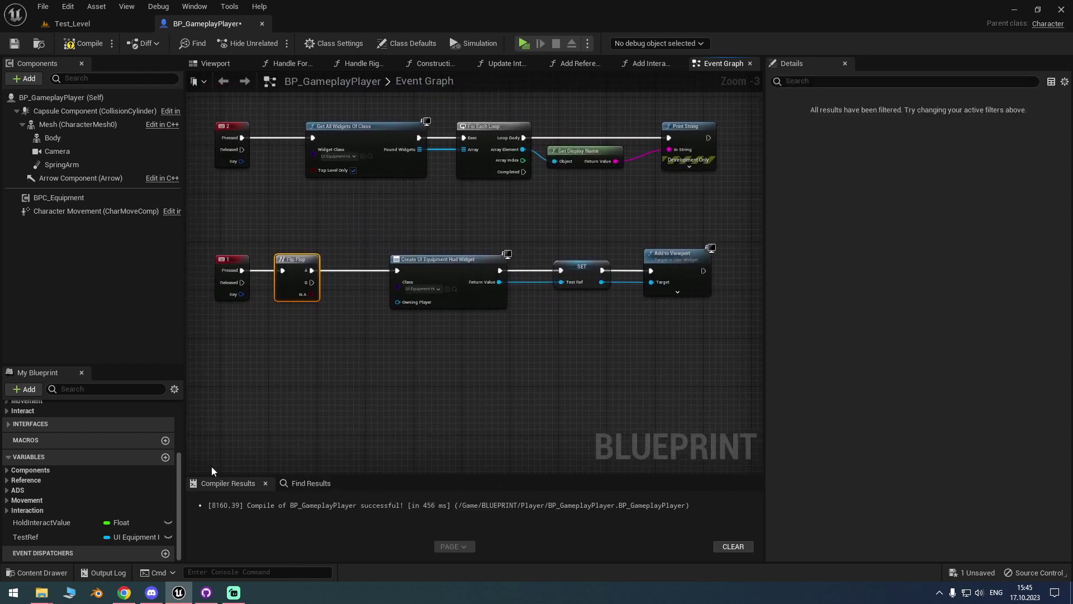
scroll(300, 346, up, 2)
Add a TestRef getter feeding Remove from Parent, run from the Flip Flop's B output
mouse_move(34, 537)
ctrl+mouse_down()
mouse_move(301, 347)
mouse_move(397, 348)
ctrl+mouse_up()
scroll(301, 347, up, 1)
text(rem)
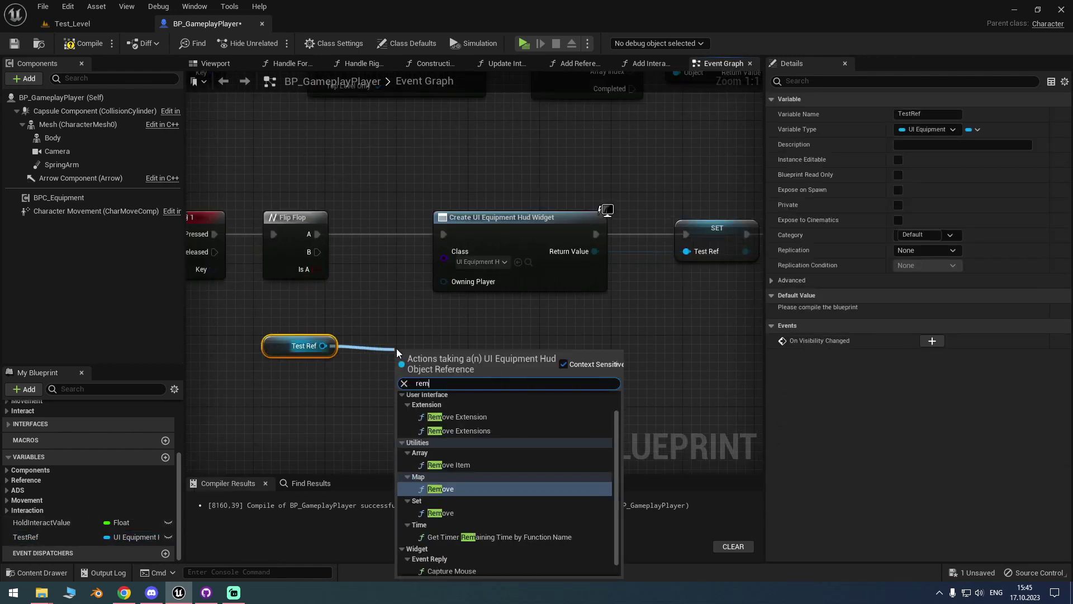
text(ovefrom)
key(Return)
drag(398, 378, 315, 252)
drag(299, 346, 343, 363)
drag(439, 351, 486, 321)
click(486, 408)
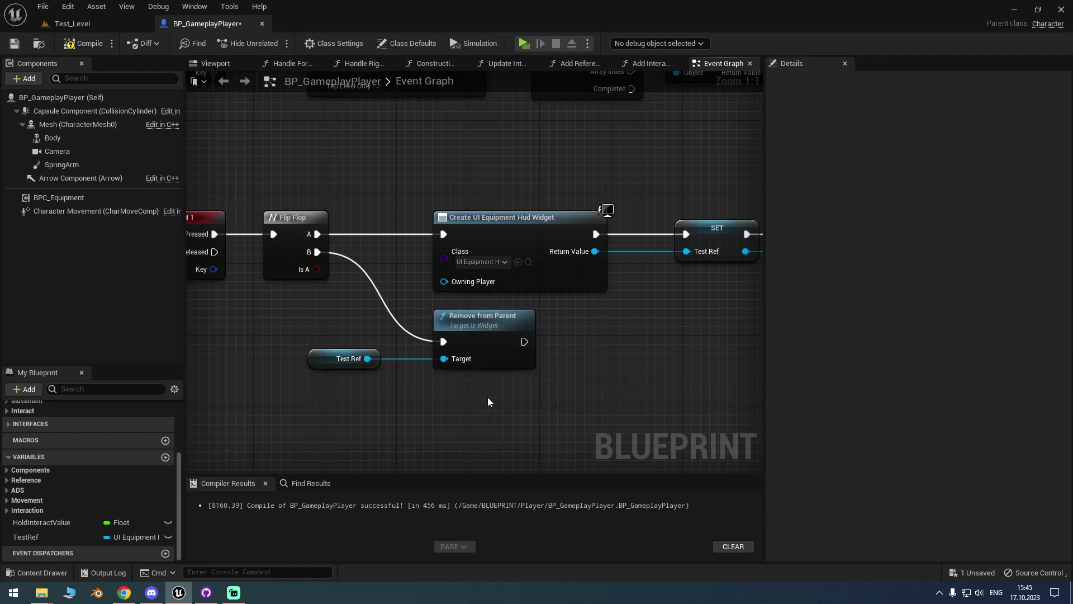
Compile and save the blueprint, then turn off Top Level Only on the widget search
scroll(601, 299, down, 3)
drag(763, 357, 876, 358)
key(ctrl+s)
right_drag(387, 167, 378, 222)
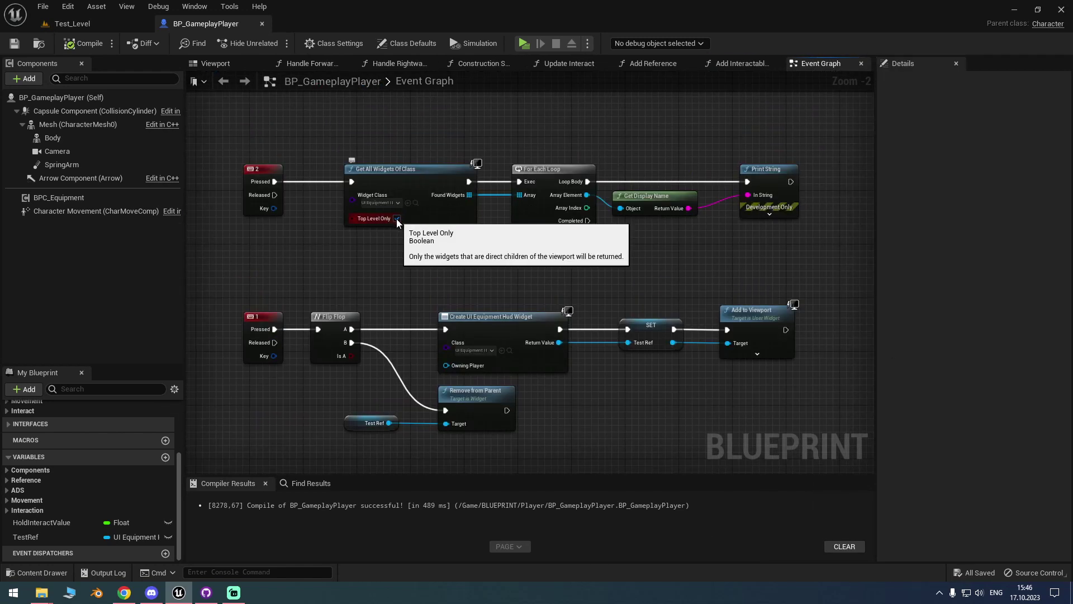
click(397, 219)
Recompile, start Play, and press 1 twice to show then hide the equipment HUD
click(83, 44)
click(521, 48)
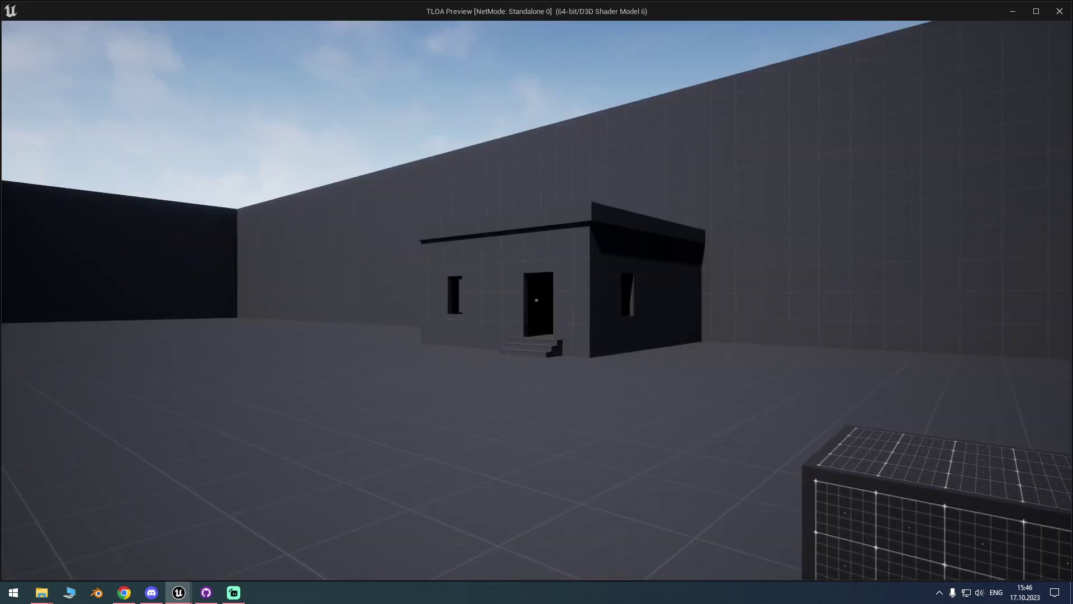
key(1)
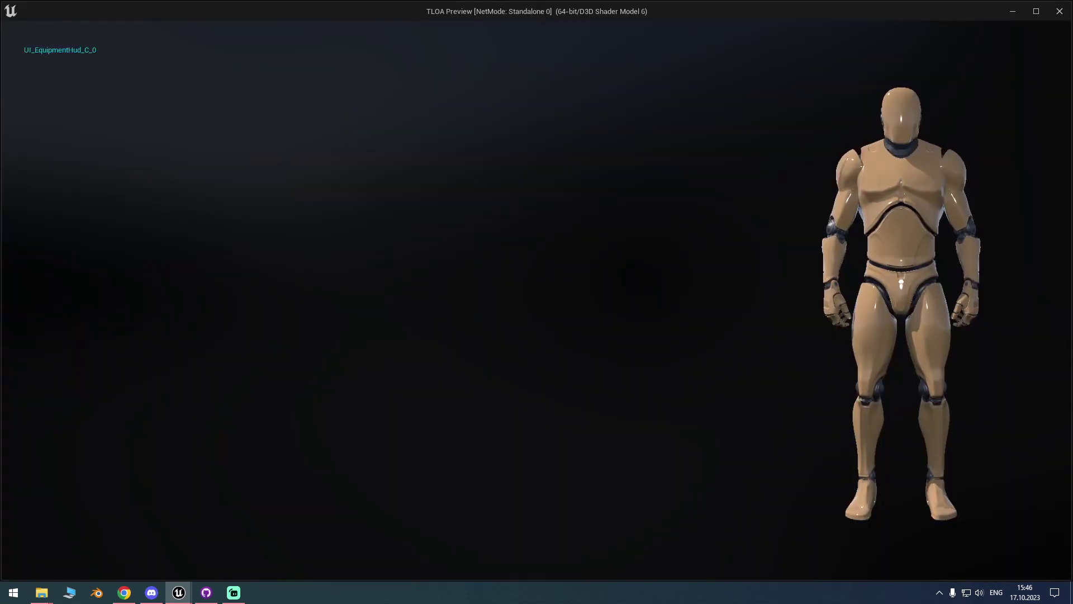
key(1)
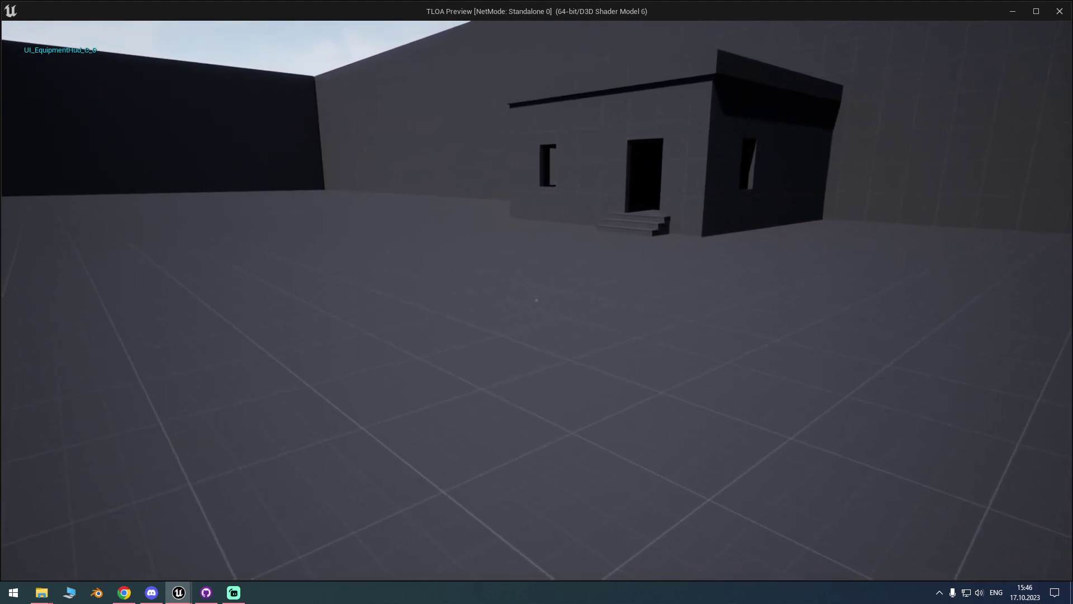
Toggle the equipment HUD with I several times, then stop the preview with Esc
key(i)
key(i)
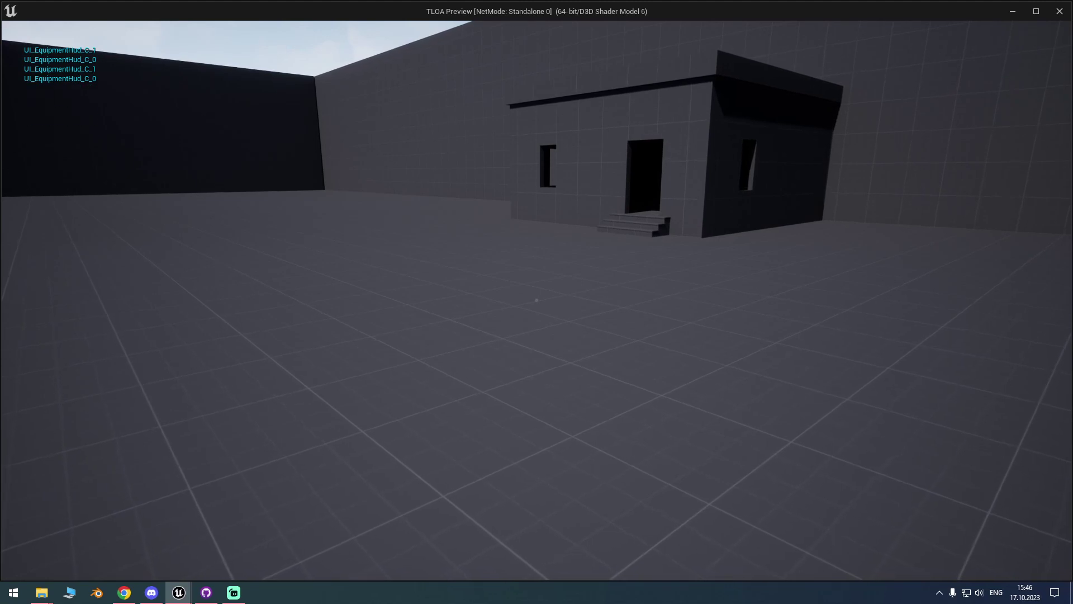
key(i)
key(i)
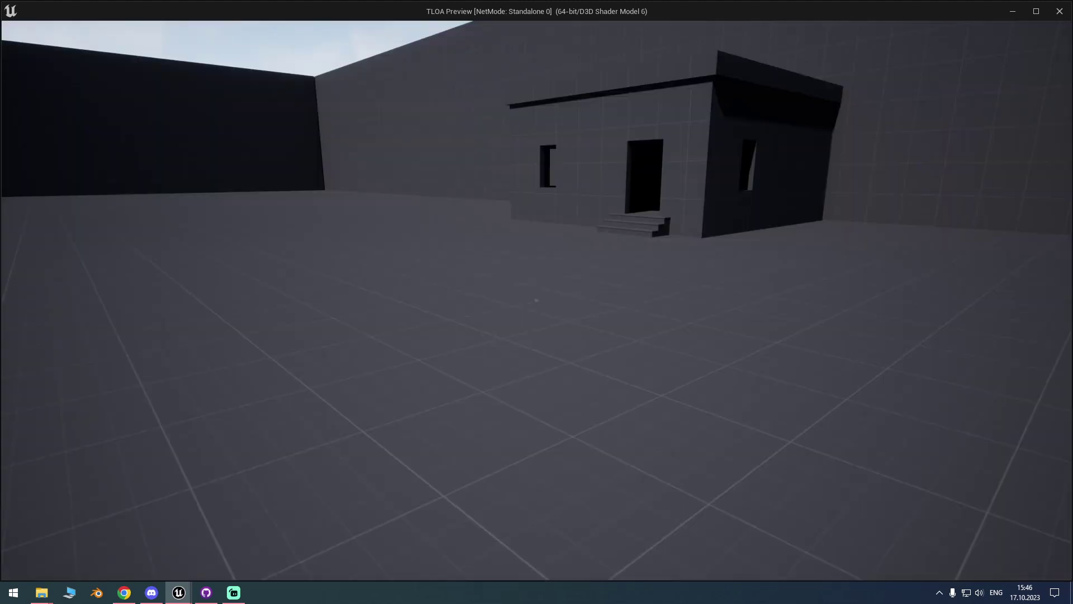
key(i)
key(i)
key(i)
key(i)
key(i)
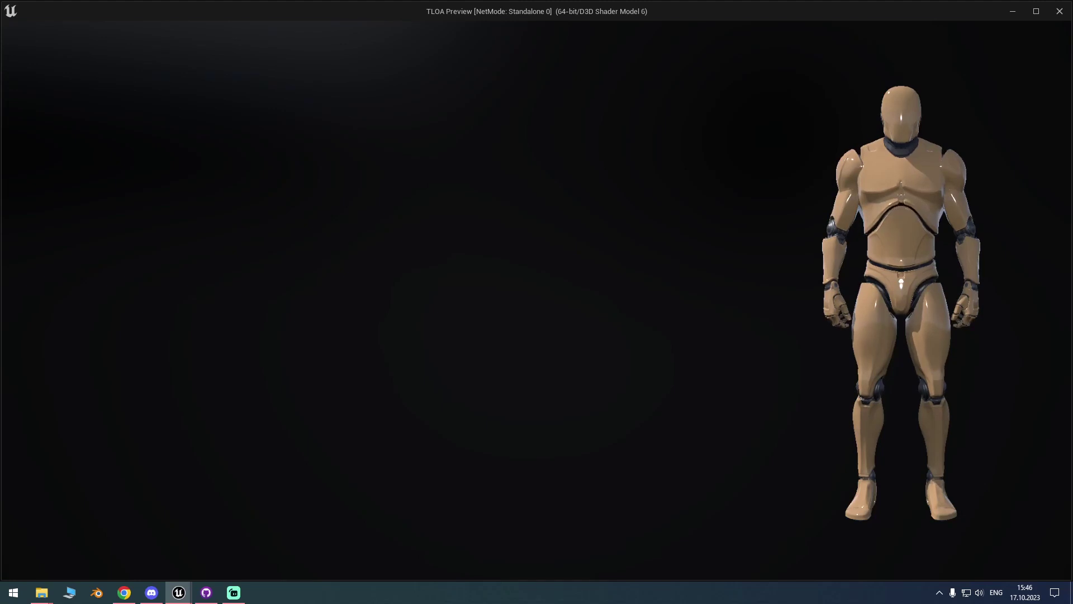
key(i)
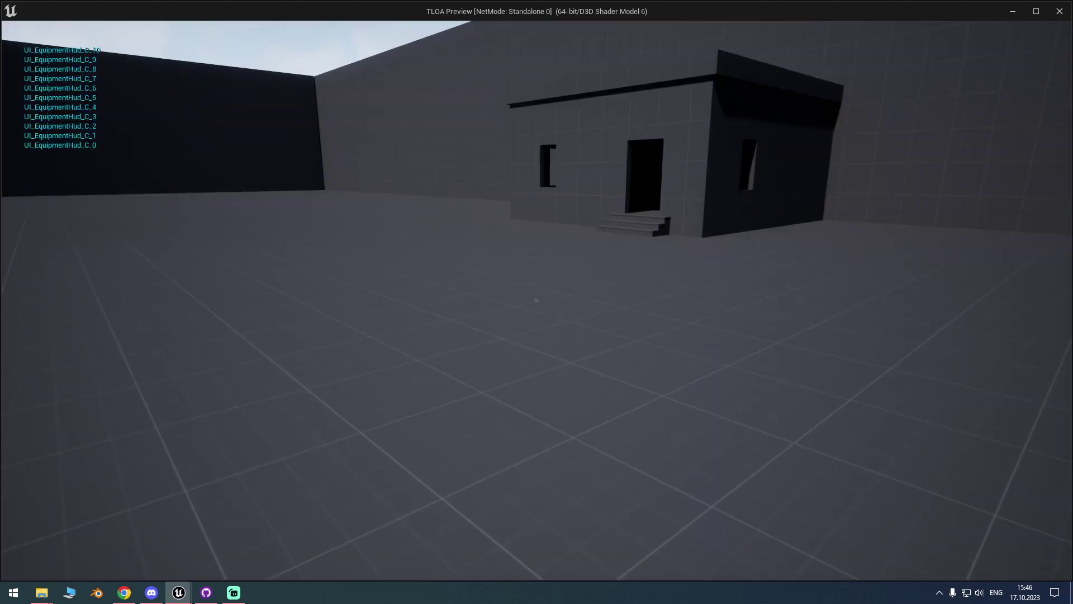
key(Escape)
drag(46, 534, 298, 407)
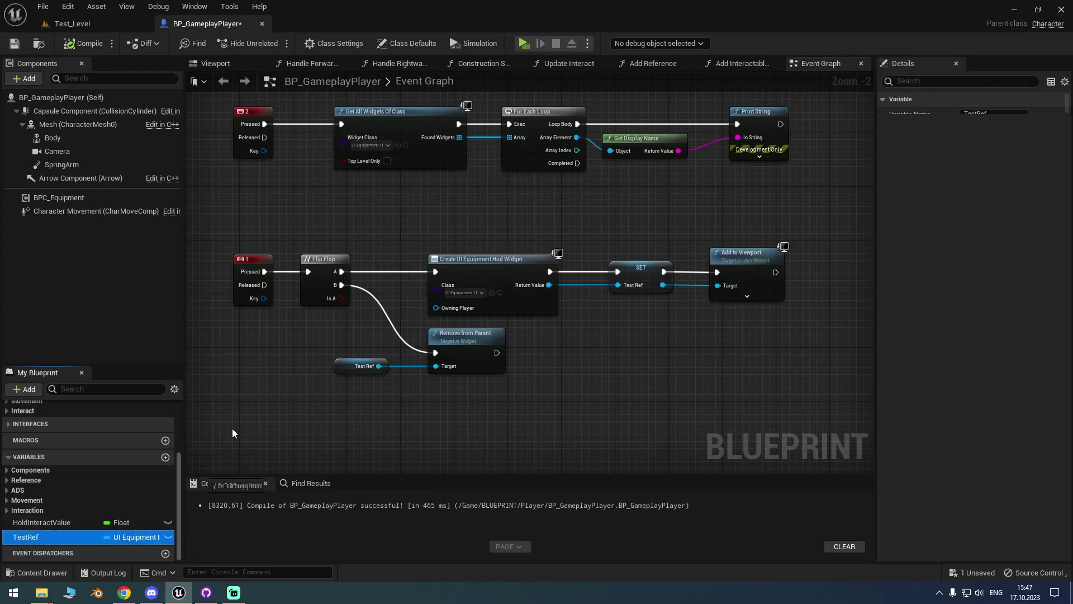
Place a TestRef getter above the key 1 row and convert it to a Validated Get
click(327, 429)
mouse_move(216, 247)
mouse_down()
mouse_move(328, 304)
mouse_move(223, 293)
mouse_up()
drag(305, 410, 285, 270)
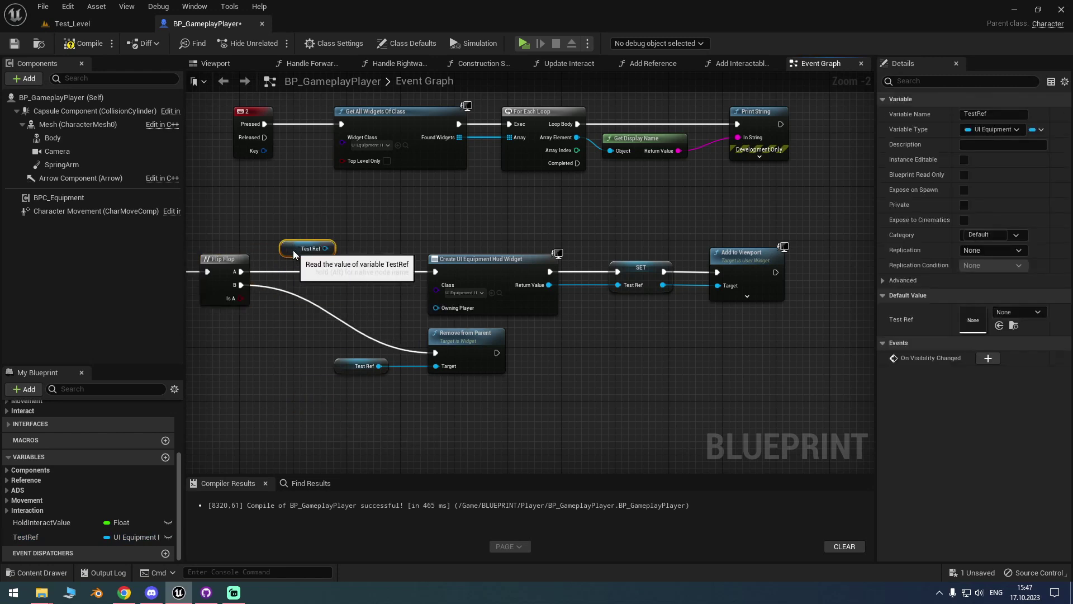
right_click(291, 249)
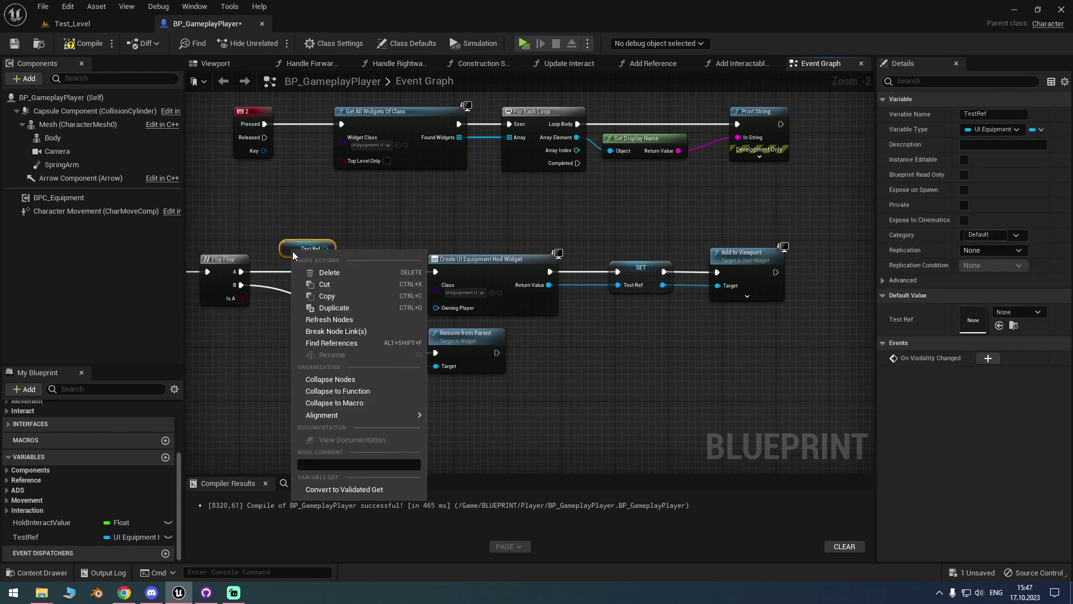
click(334, 491)
Delete the Flip Flop and run the validated TestRef Get from key 1 Pressed
right_drag(327, 324, 433, 335)
click(330, 282)
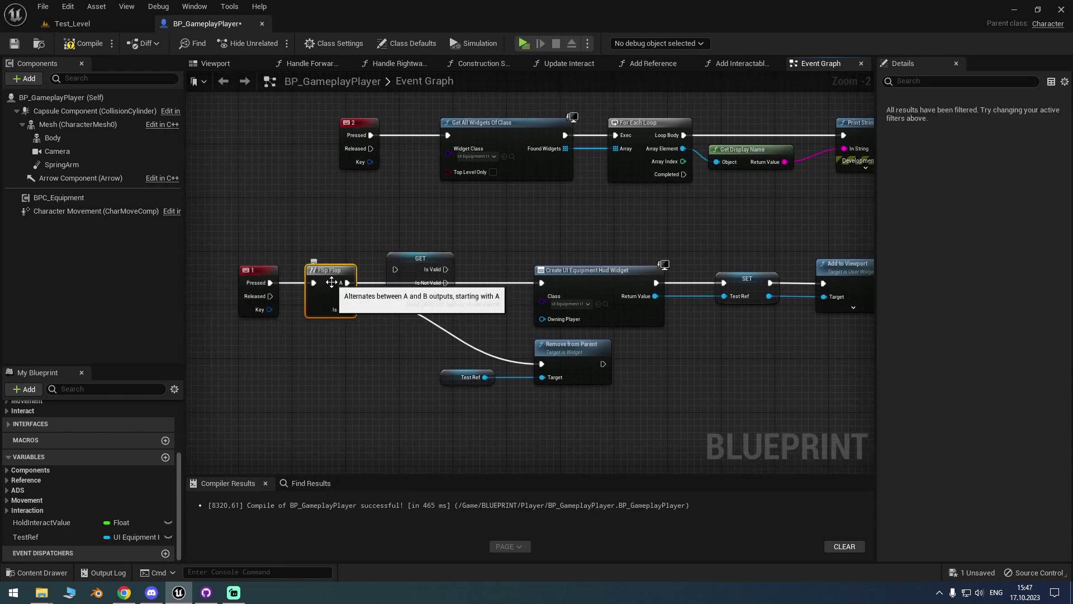
key(Delete)
drag(405, 285, 270, 283)
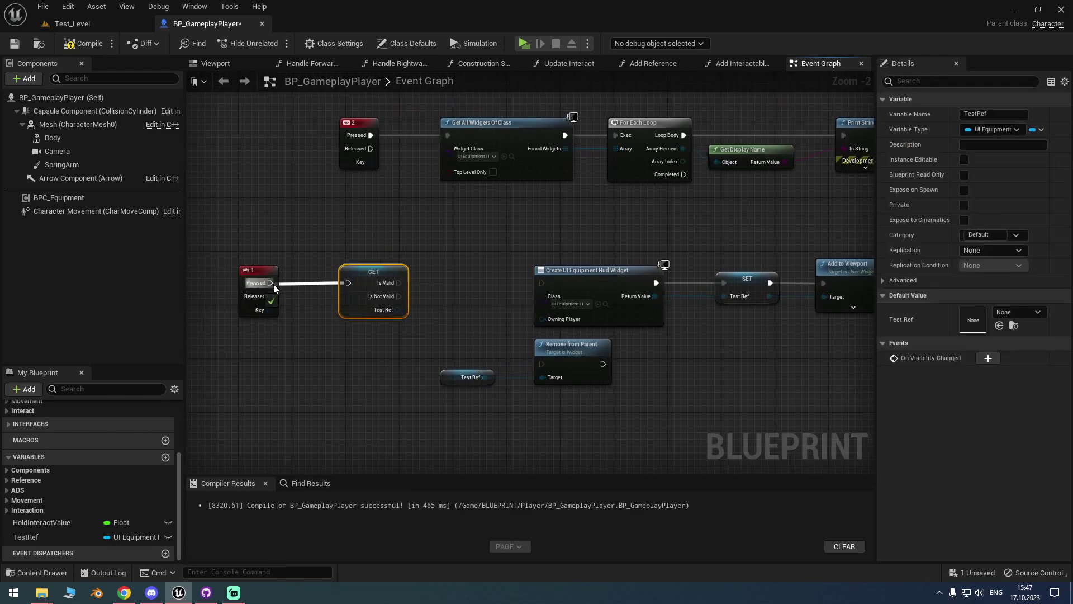
drag(364, 308, 330, 308)
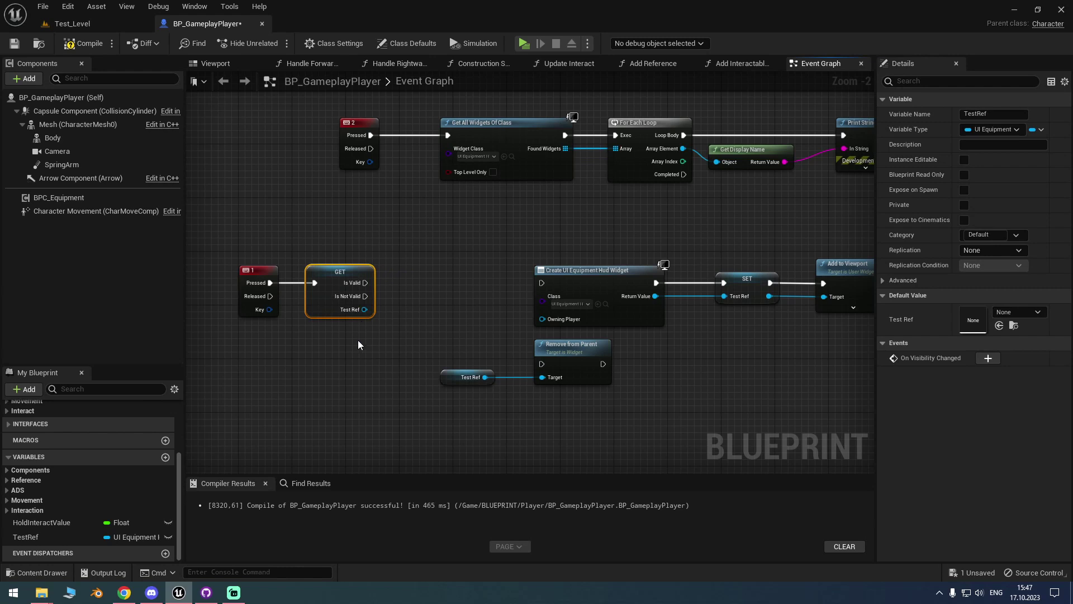
Wire Is Not Valid to Create Widget, feed TestRef into Remove from Parent, and tidy the layout
right_drag(358, 341, 309, 342)
drag(492, 281, 492, 283)
drag(386, 336, 518, 399)
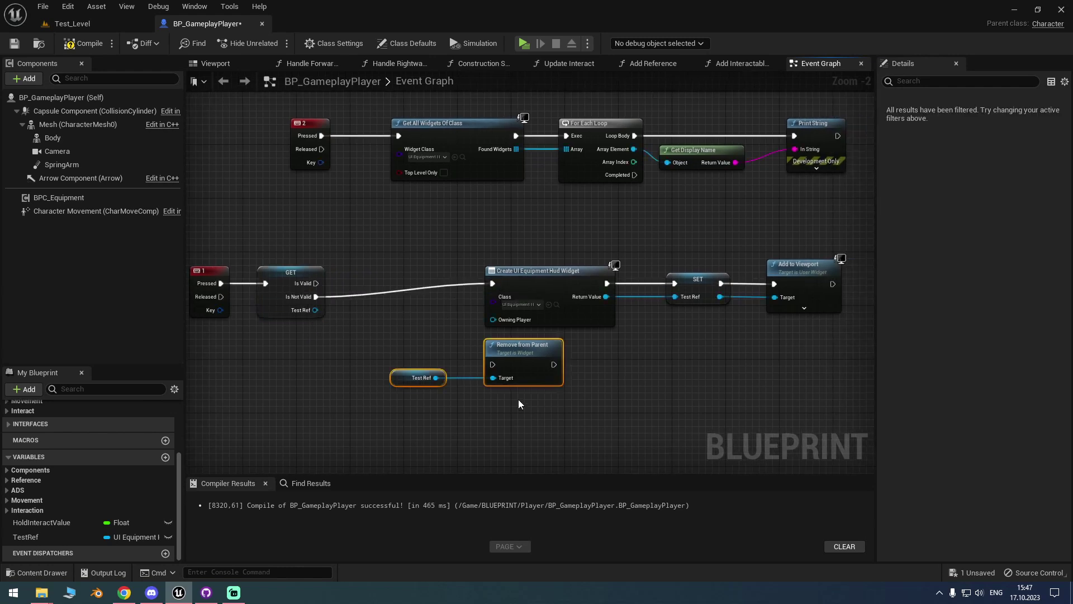
drag(522, 345, 335, 372)
drag(475, 257, 686, 328)
drag(565, 290, 532, 303)
click(494, 387)
scroll(494, 391, down, 2)
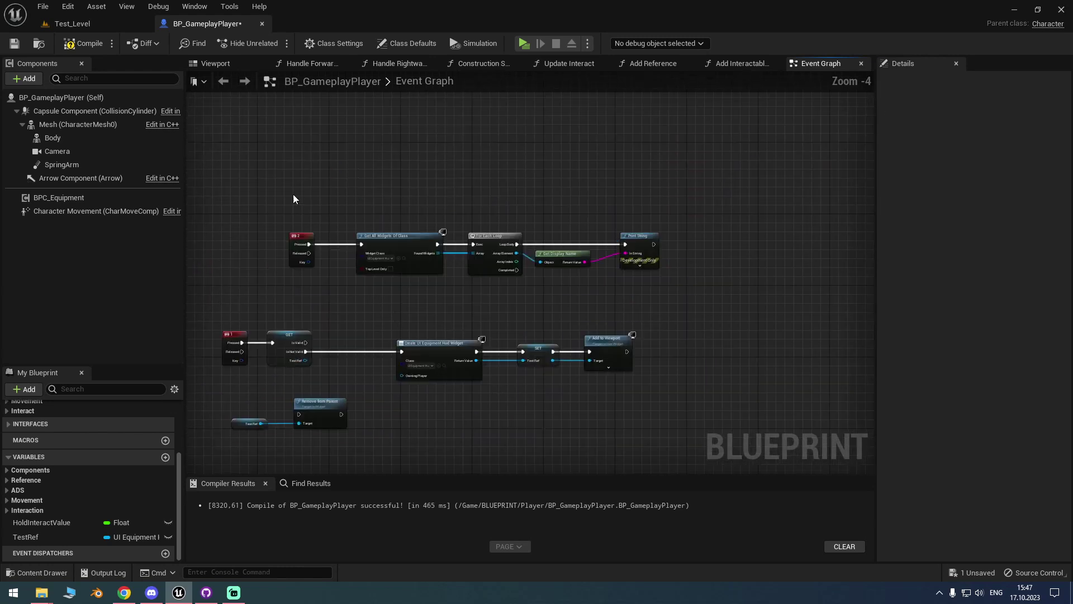
drag(287, 230, 661, 277)
scroll(411, 211, down, 1)
scroll(324, 363, up, 3)
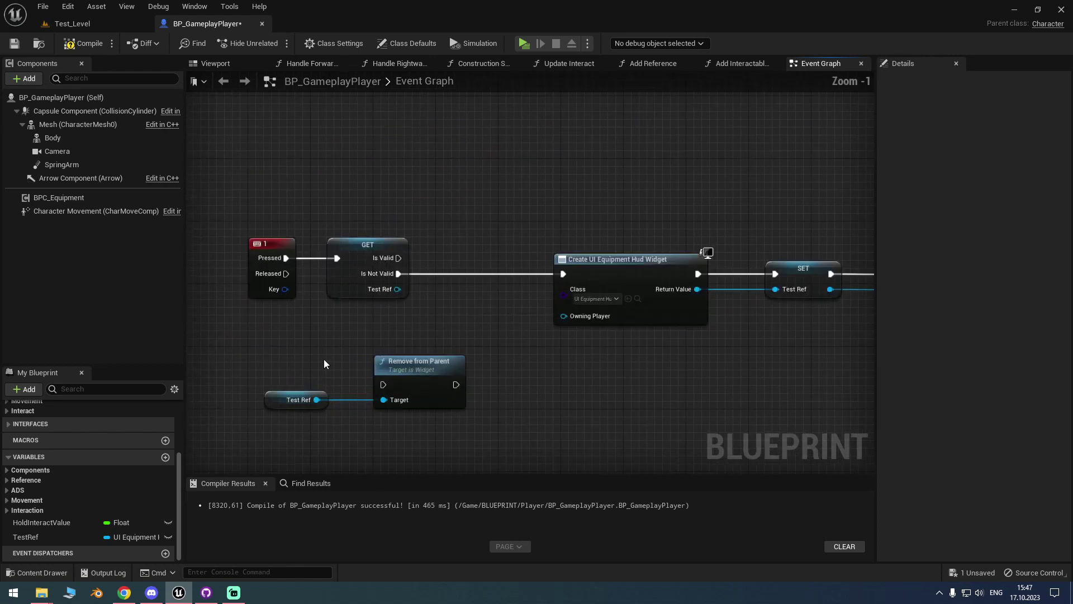
Add Is in Viewport on Test Ref and a Branch after Is Valid using it as condition
drag(277, 369, 476, 416)
drag(420, 361, 592, 121)
right_drag(615, 168, 531, 179)
mouse_move(314, 366)
mouse_down()
mouse_move(381, 281)
mouse_move(363, 251)
mouse_up()
text(is in)
key(Return)
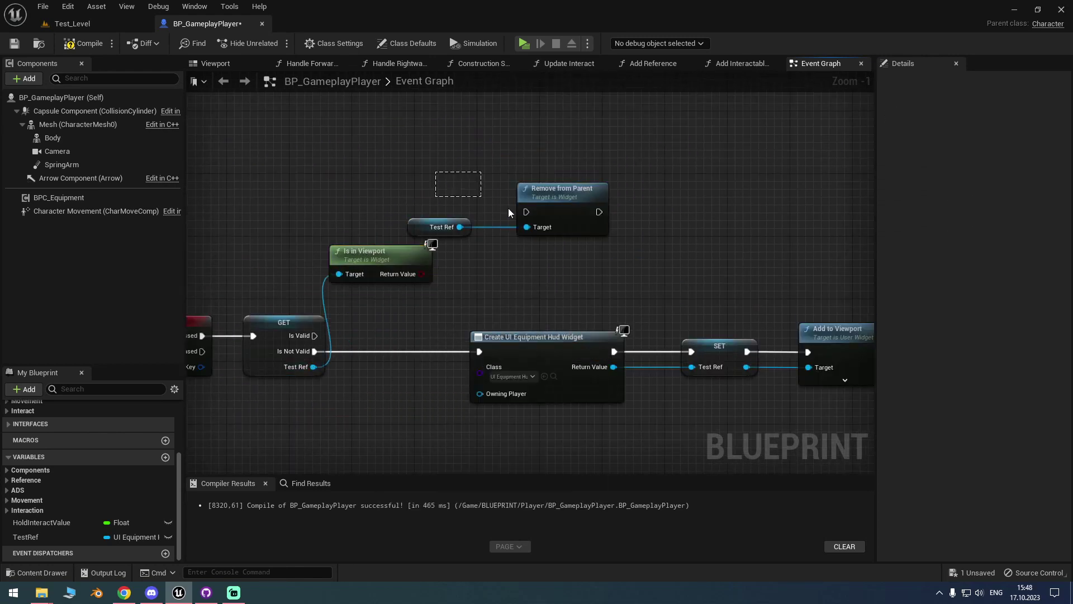
drag(595, 234, 392, 179)
click(480, 230)
mouse_move(315, 336)
mouse_down()
mouse_move(488, 247)
mouse_move(471, 189)
mouse_up()
mouse_move(386, 261)
mouse_down()
mouse_move(433, 292)
mouse_move(456, 218)
mouse_move(517, 241)
mouse_up()
drag(408, 282, 393, 259)
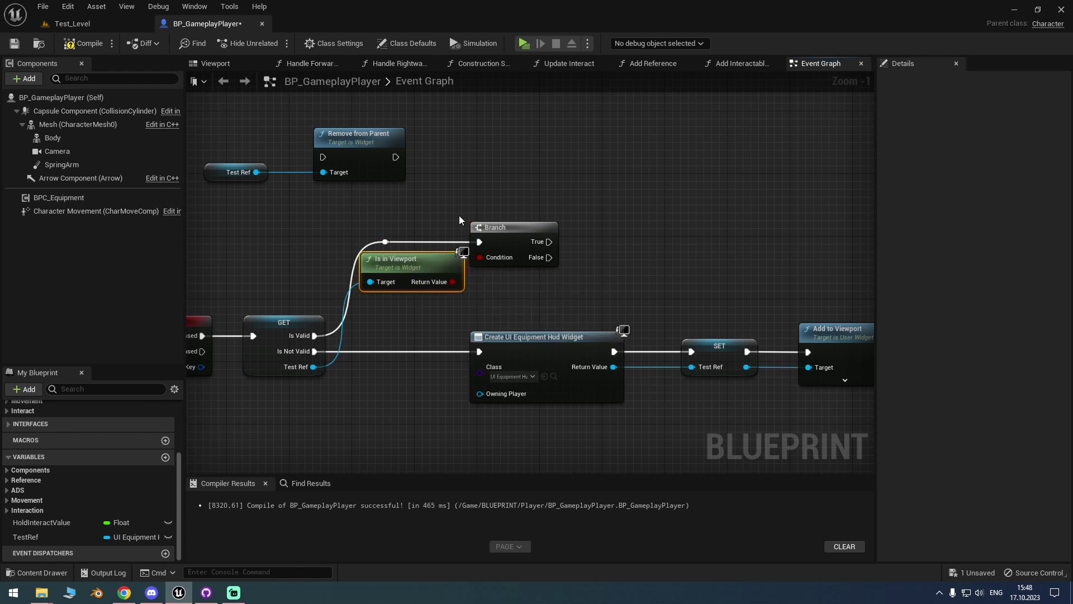
drag(492, 234, 532, 233)
Move the Test Ref and Remove from Parent nodes beside the Branch outputs
scroll(419, 302, down, 2)
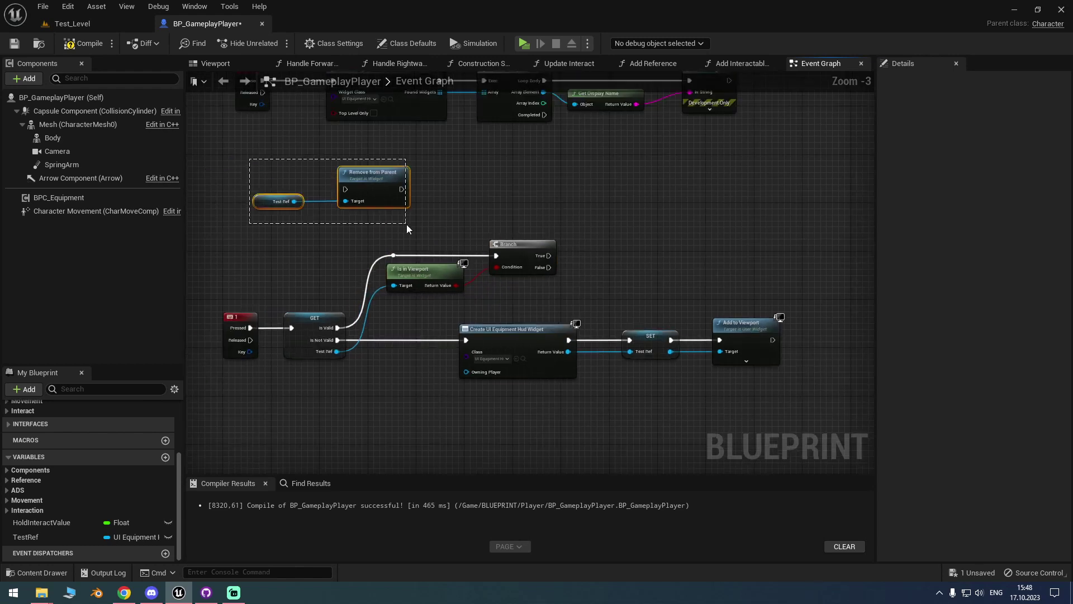
drag(252, 157, 402, 229)
drag(372, 186, 639, 244)
scroll(639, 245, up, 3)
drag(521, 238, 601, 256)
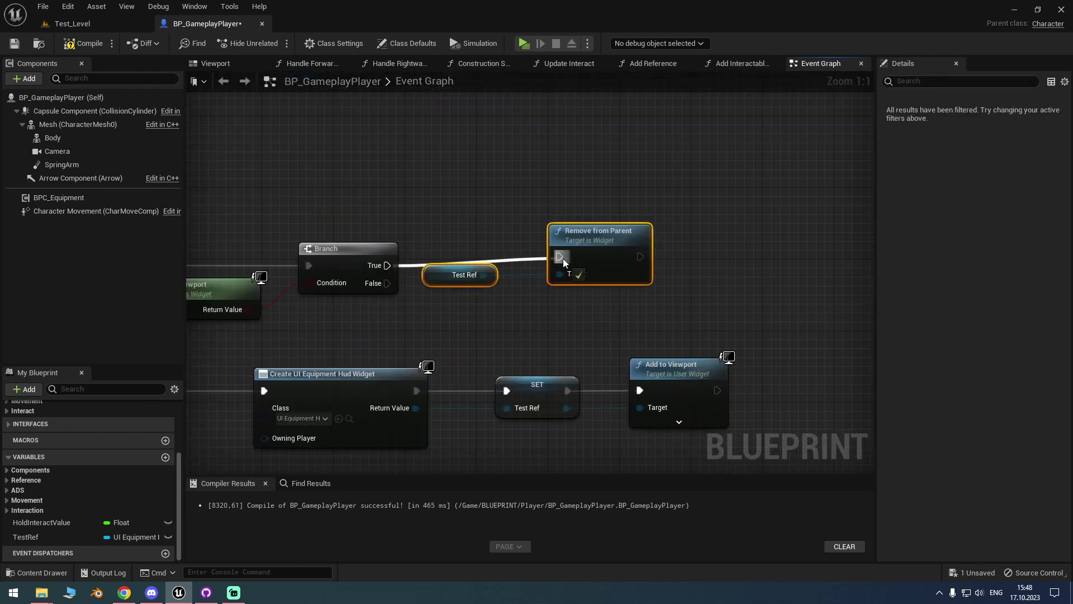
scroll(582, 260, down, 3)
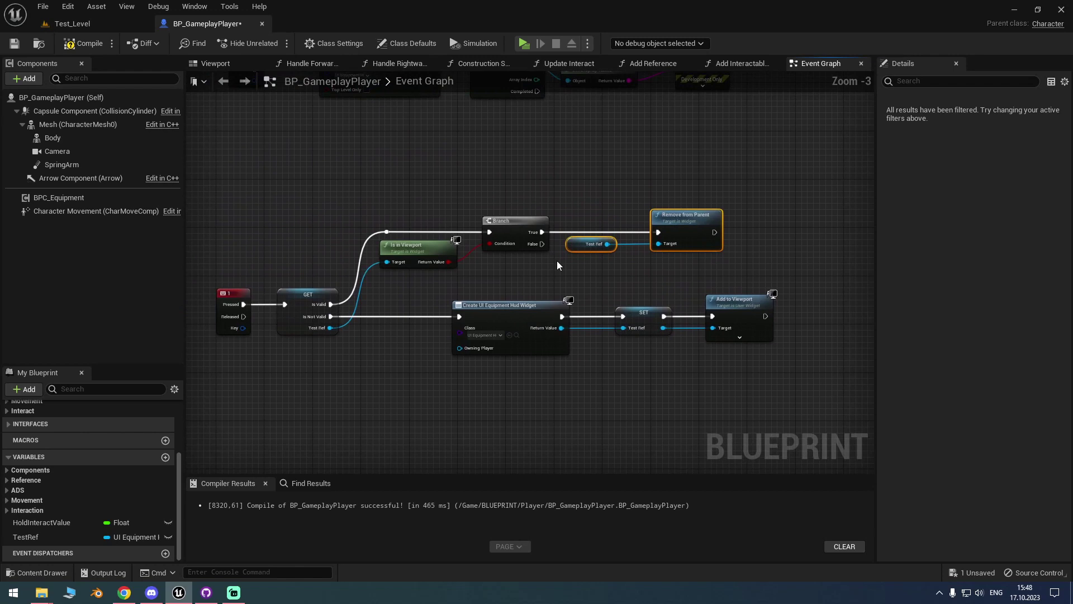
click(679, 272)
scroll(490, 256, up, 3)
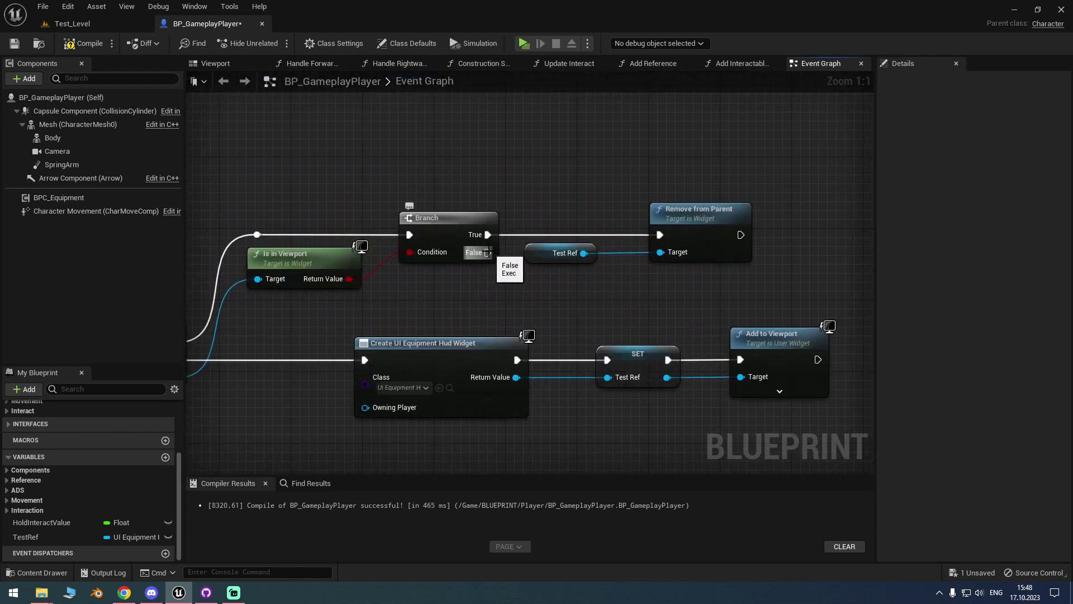
right_drag(488, 253, 425, 260)
Add an Add to Viewport node for Test Ref on the Branch's other output
drag(519, 260, 548, 284)
text(add to)
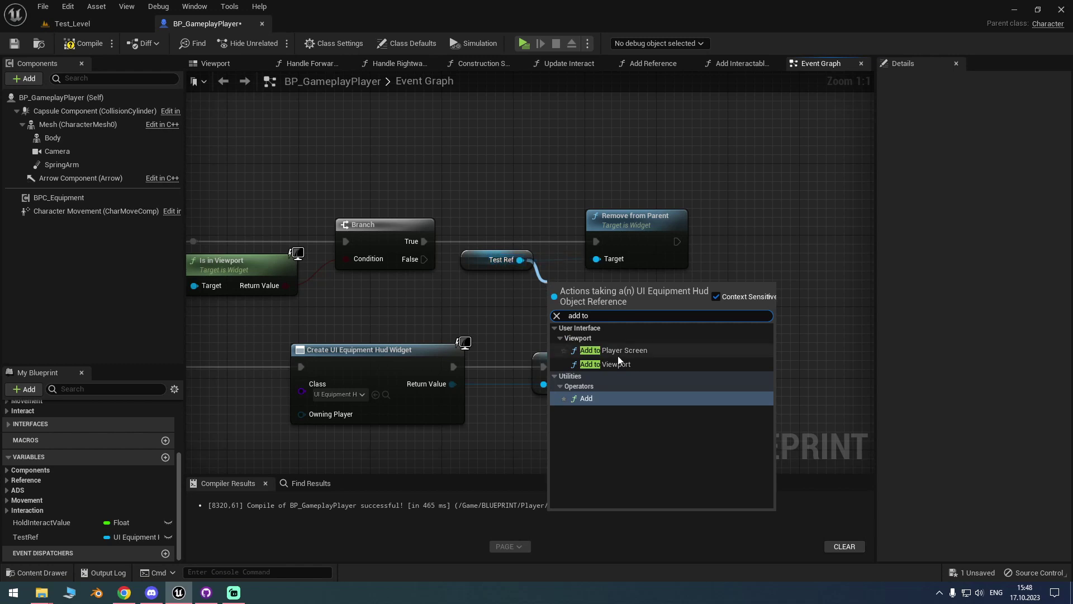
click(618, 353)
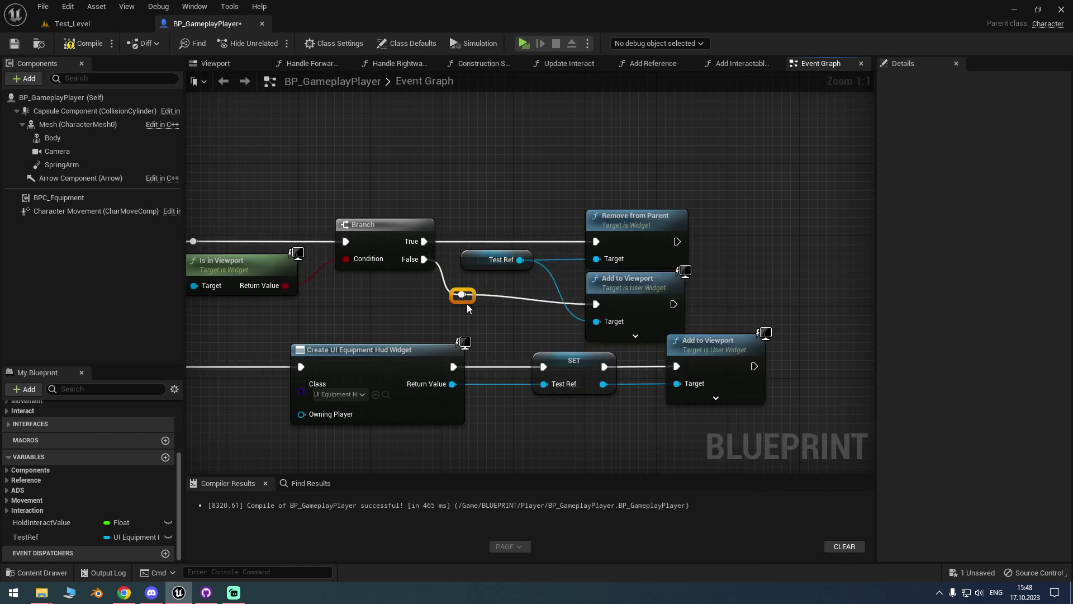
click(407, 303)
scroll(441, 301, down, 3)
drag(212, 192, 782, 411)
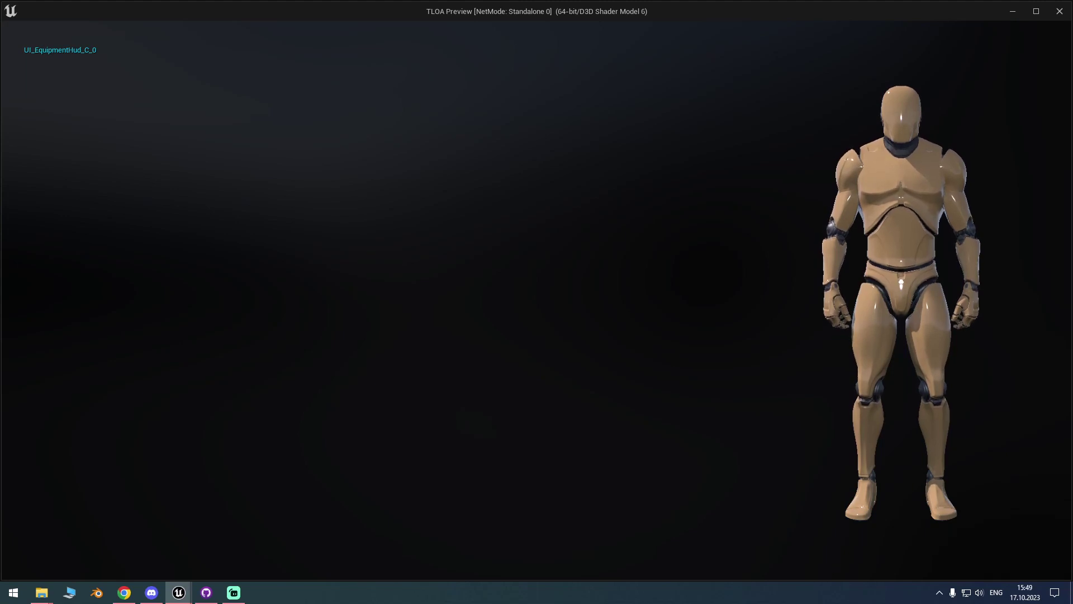
Toggle the equipment screen with I six times in game, then stop the preview with Esc
key(i)
key(i)
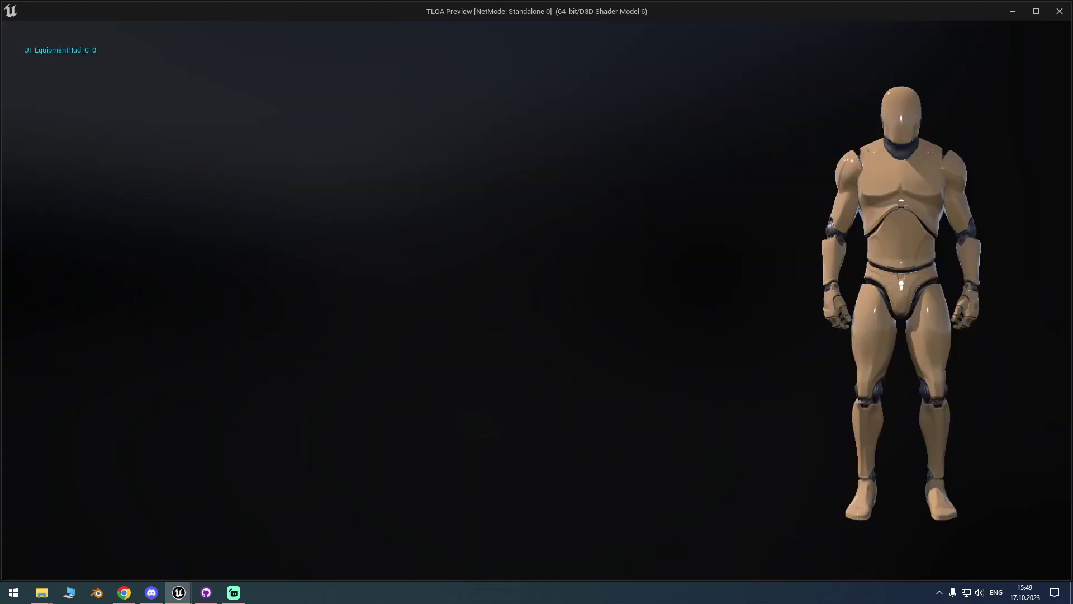
key(i)
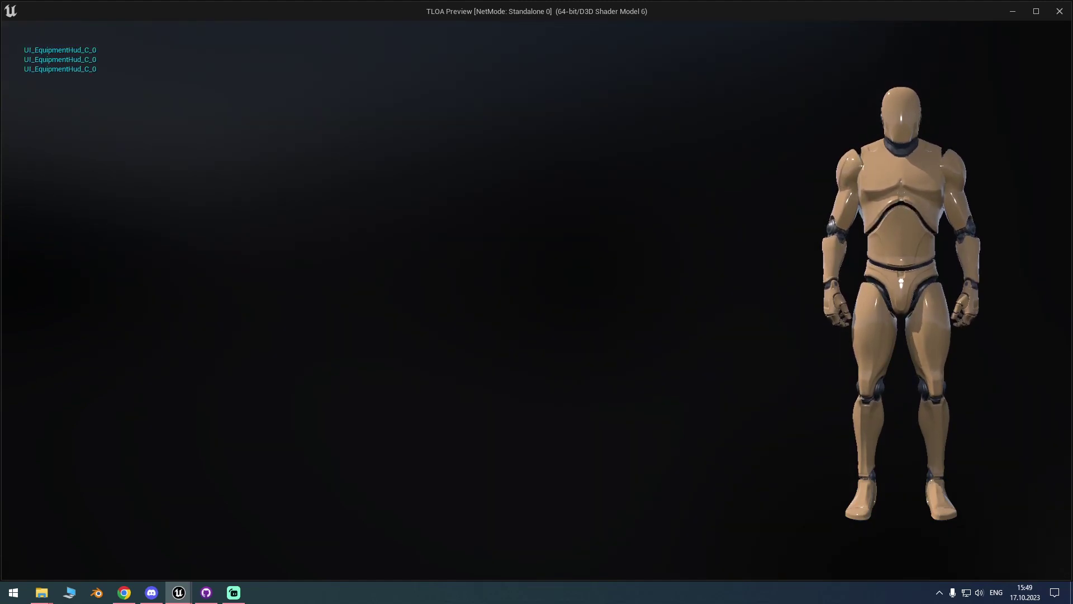
key(i)
key(i)
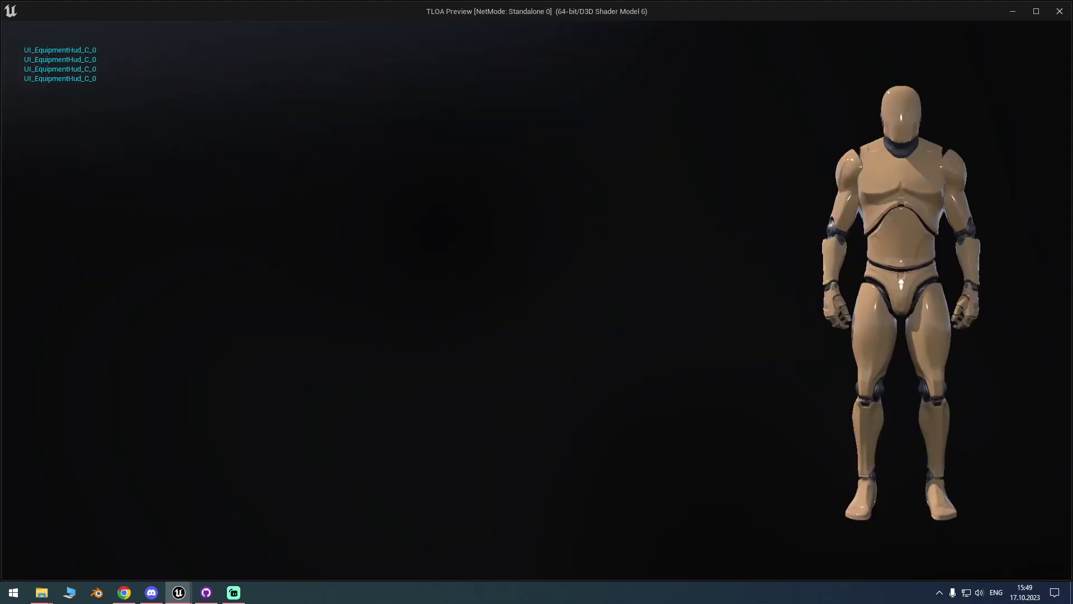
key(i)
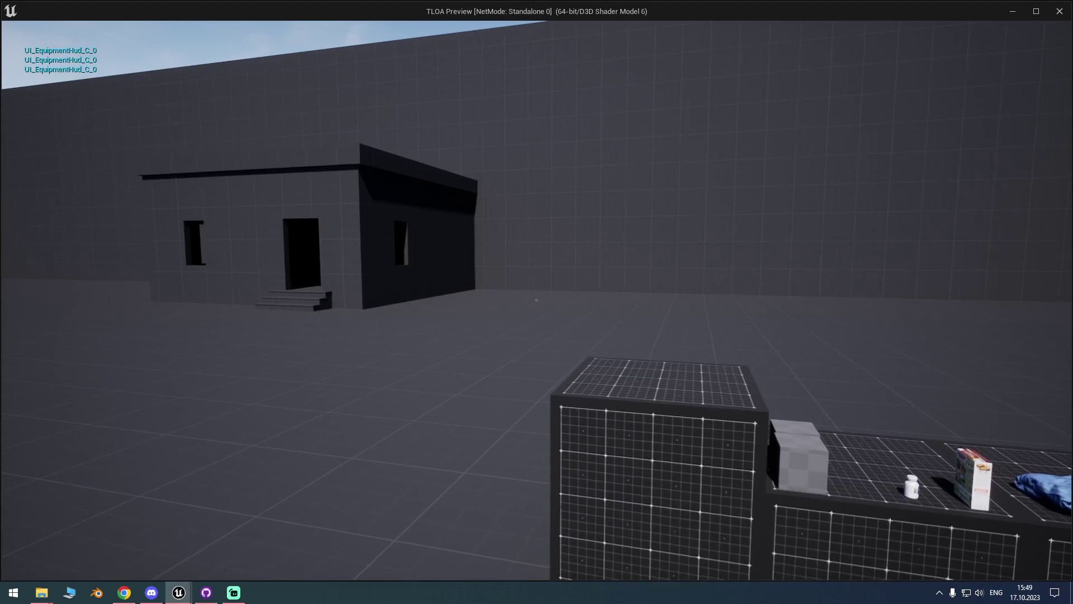
key(i)
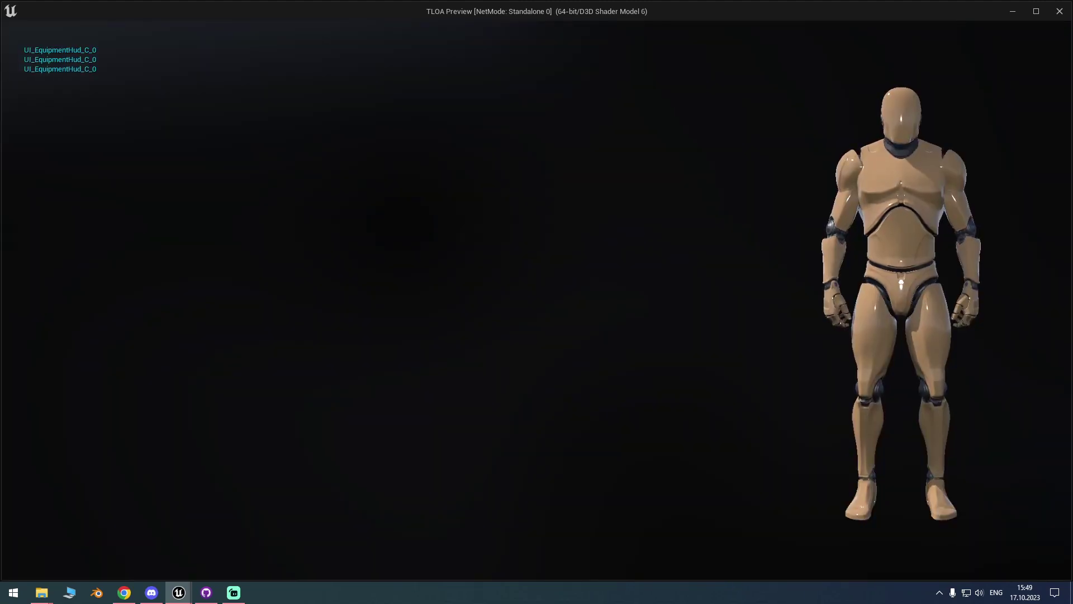
key(i)
key(Escape)
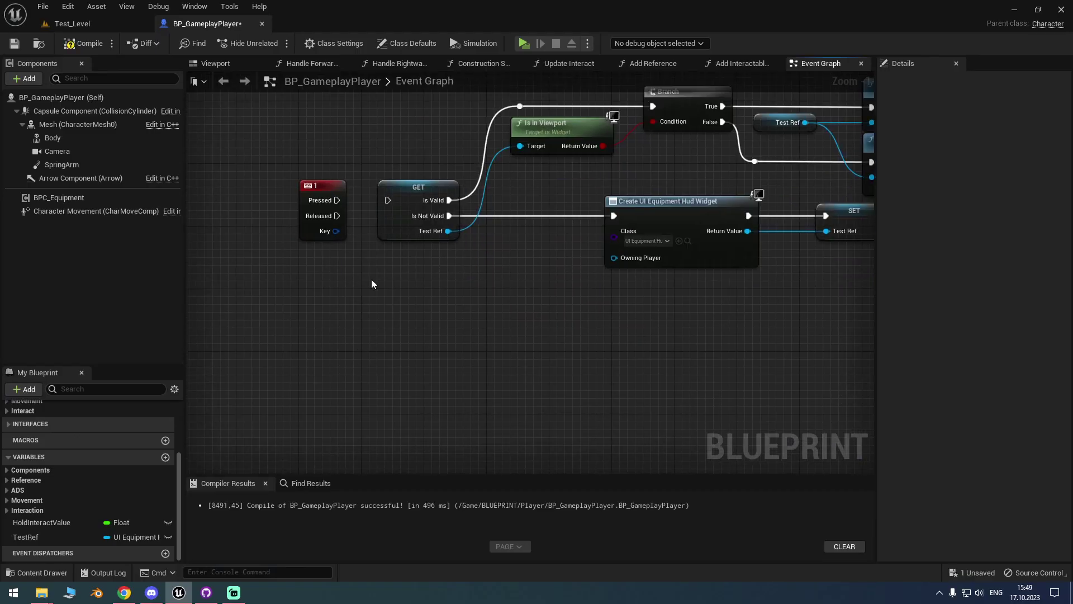
Move the key 1 event down and place the HUD creation, SET and Add to Viewport nodes beside it
drag(320, 211, 323, 443)
scroll(448, 232, down, 1)
scroll(692, 262, down, 1)
drag(692, 262, 433, 146)
scroll(418, 318, up, 3)
mouse_move(418, 318)
mouse_down()
mouse_move(374, 310)
mouse_move(494, 311)
mouse_up()
right_drag(290, 313, 372, 303)
Add a Flip Flop node driven by key 1's Pressed output and line them up
drag(346, 311, 381, 310)
text(flipflo)
key(Return)
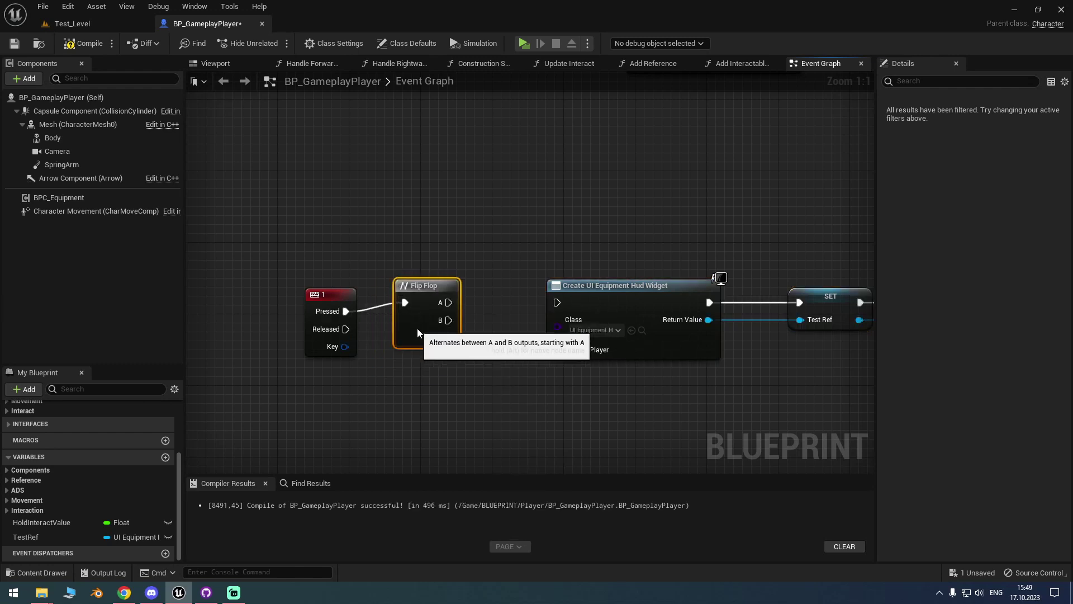
drag(445, 309, 392, 309)
scroll(402, 330, down, 2)
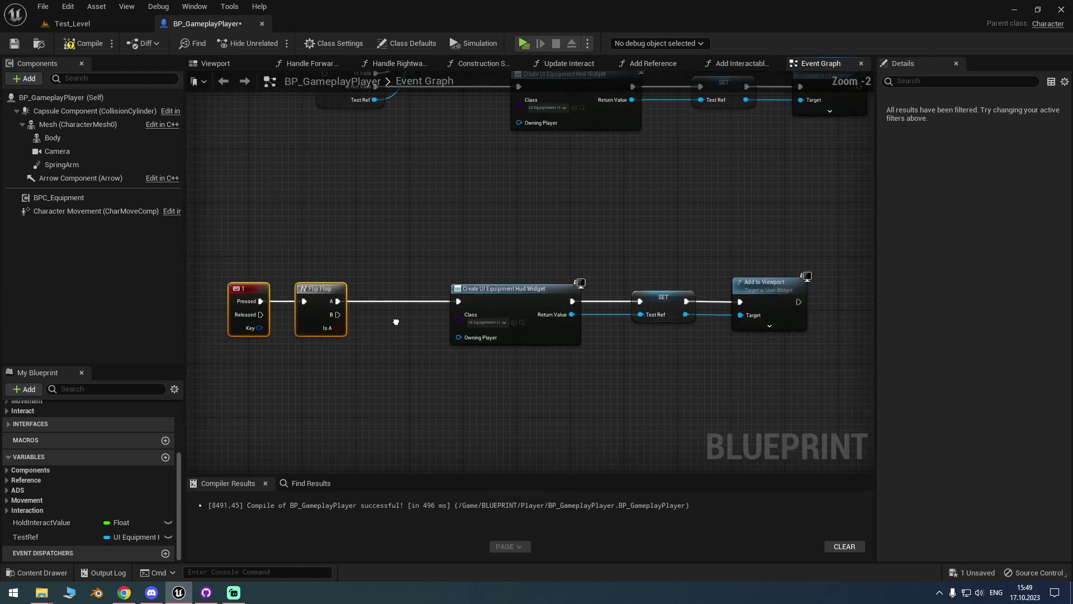
Add Remove from Parent on the Test Ref getter and wire Flip Flop B into it
mouse_move(88, 537)
ctrl+mouse_down()
mouse_move(296, 387)
mouse_move(381, 391)
ctrl+mouse_up()
text(remove fro)
key(Return)
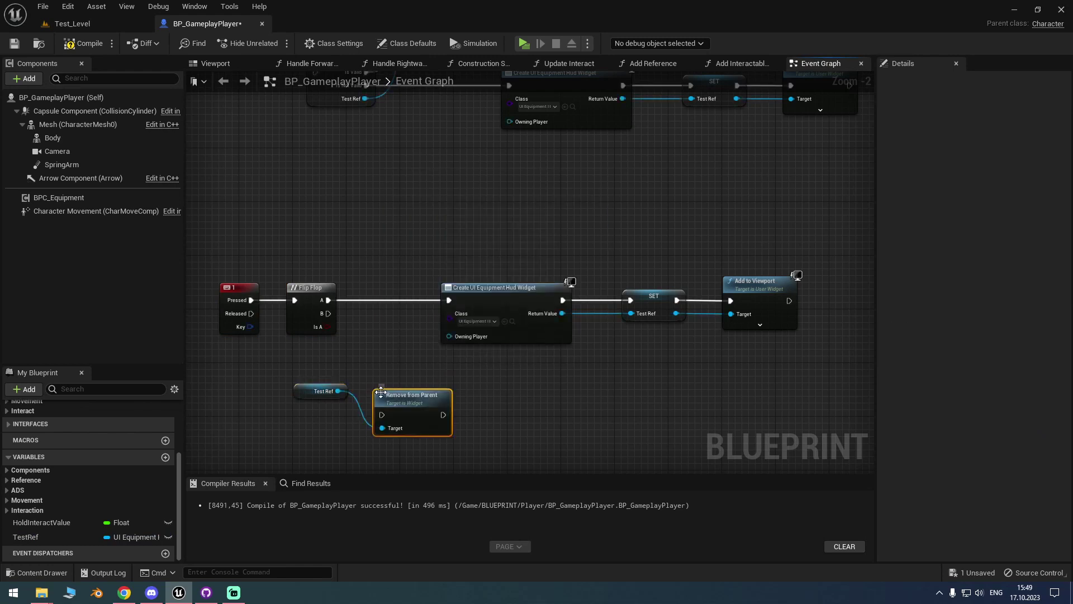
scroll(381, 392, up, 2)
drag(417, 393, 455, 362)
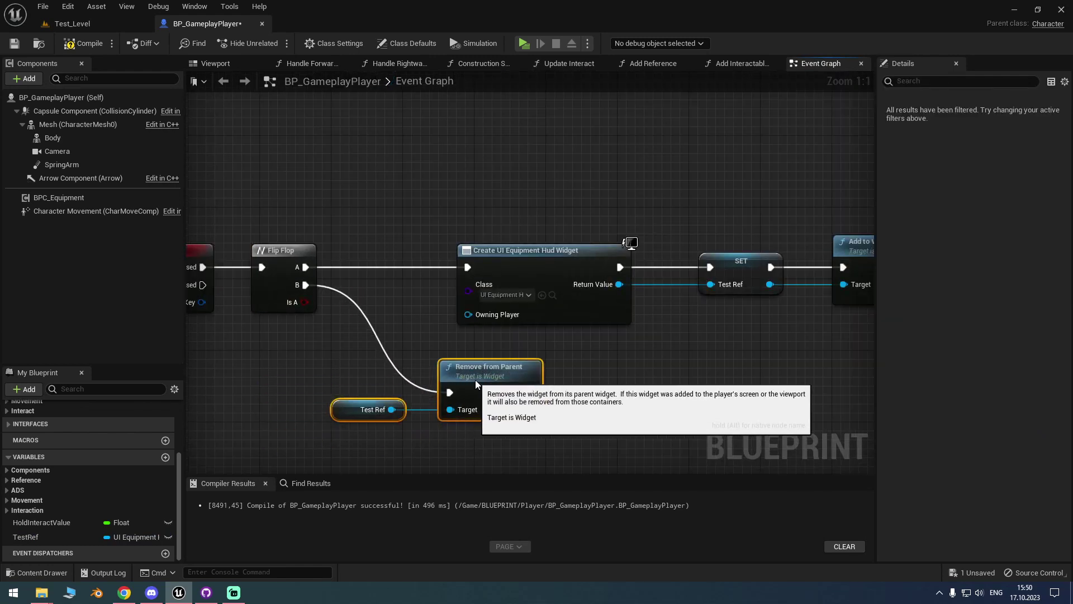
right_drag(504, 392, 394, 359)
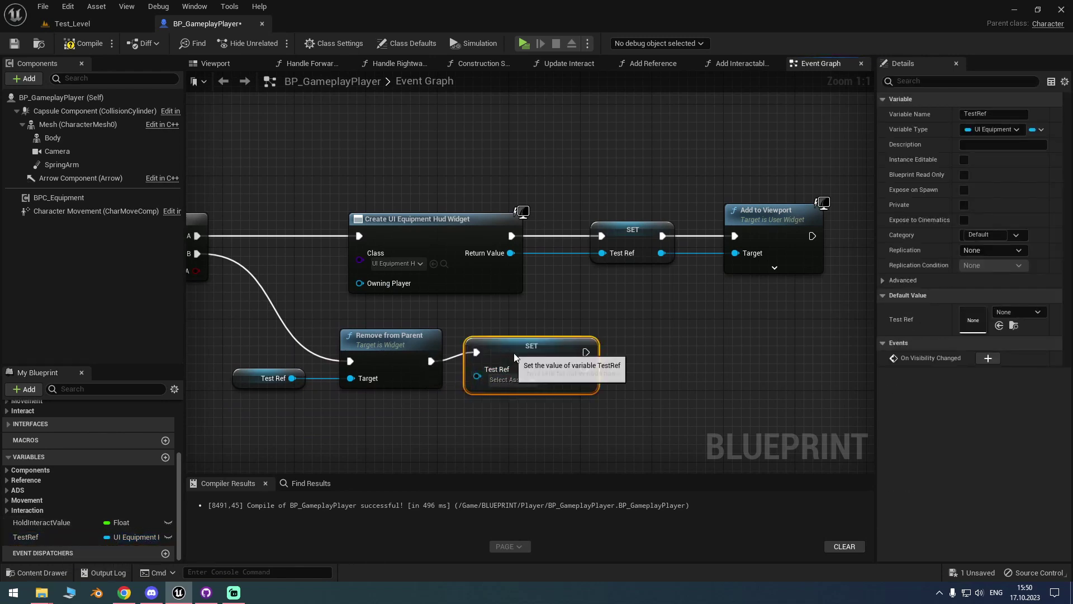
Follow Remove from Parent with an empty SET Test Ref, tidying the wire with a reroute point
alt+drag(74, 535, 481, 363)
drag(621, 414, 271, 347)
right_drag(272, 351, 377, 307)
double_click(424, 315)
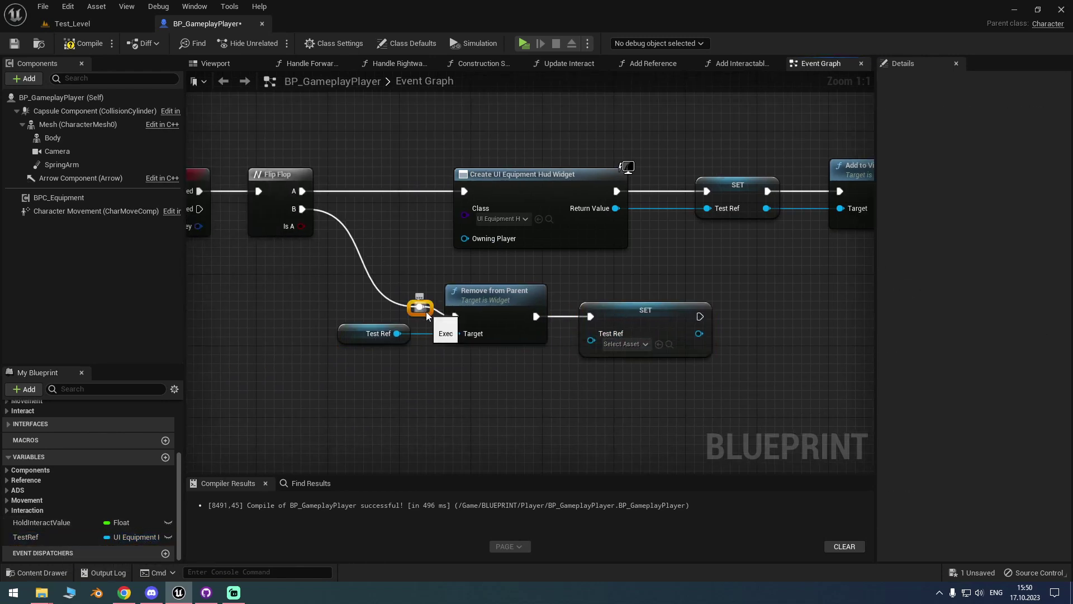
right_drag(543, 347, 454, 343)
click(502, 389)
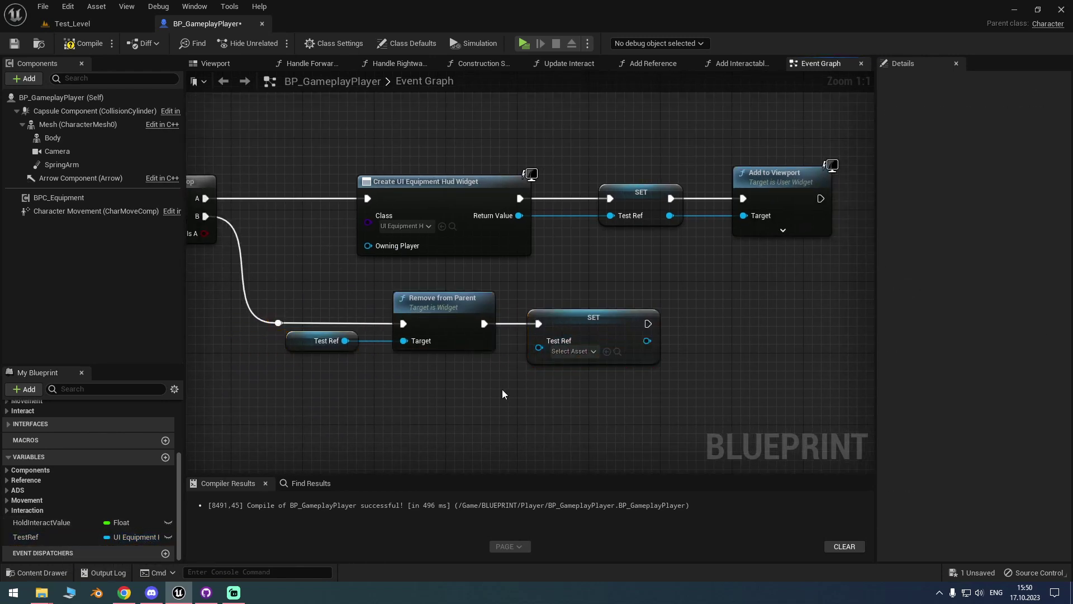
right_drag(502, 390, 446, 386)
Add a Collect Garbage node after the SET Test Ref node
drag(598, 319, 676, 320)
text(collect garbage)
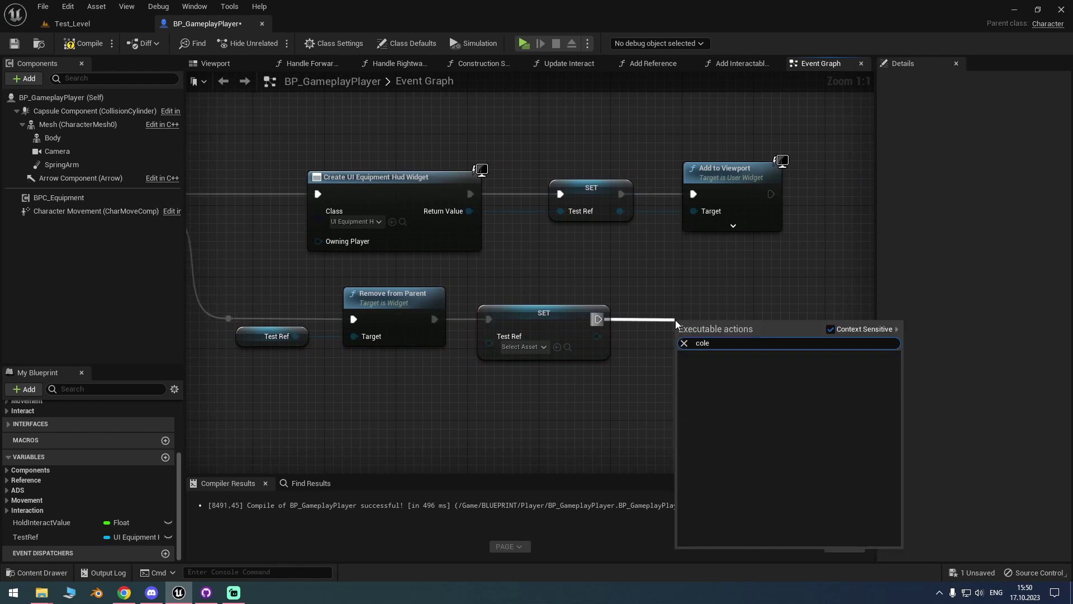
key(Return)
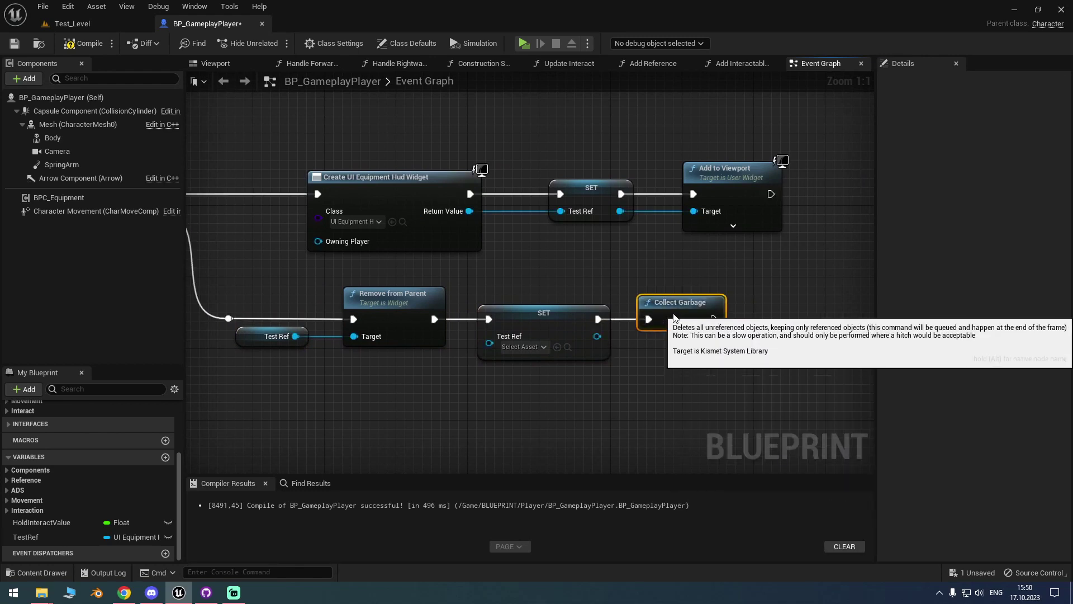
scroll(646, 365, down, 1)
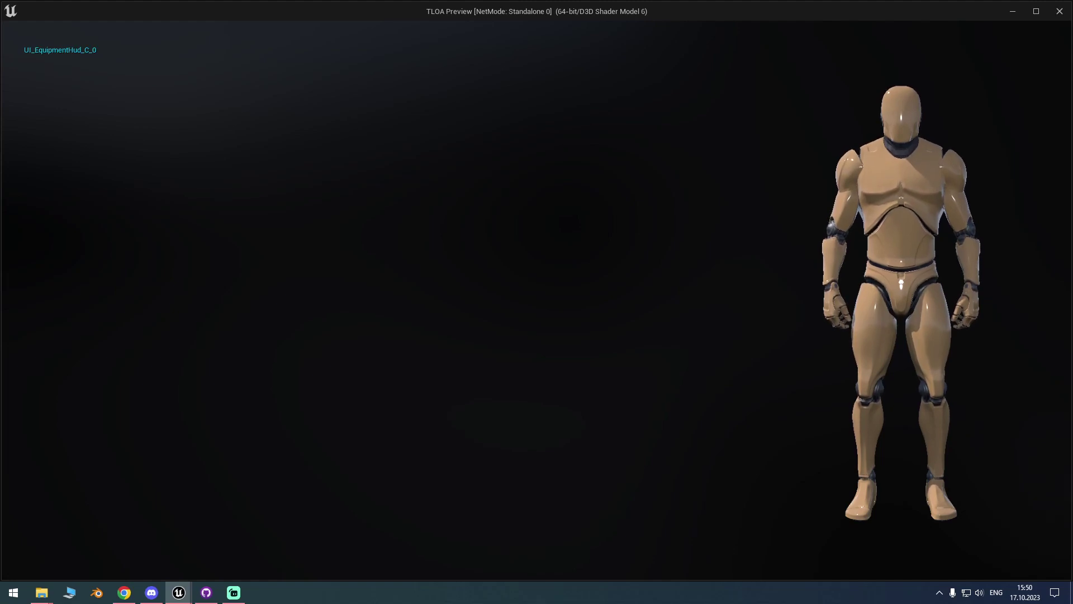
Toggle the equipment screen on and off six times in the running play test
key(i)
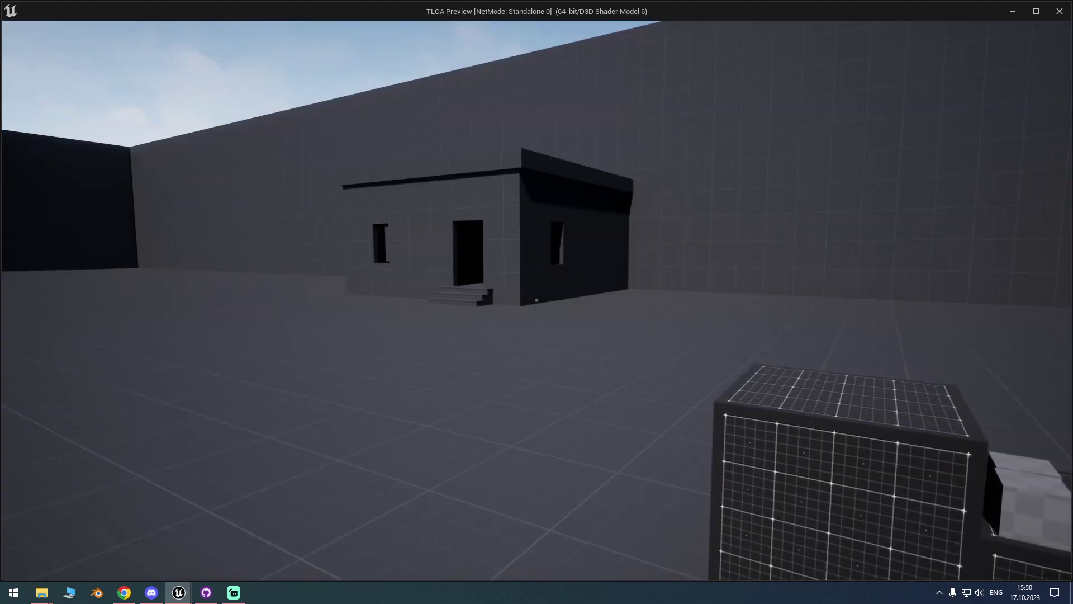
key(i)
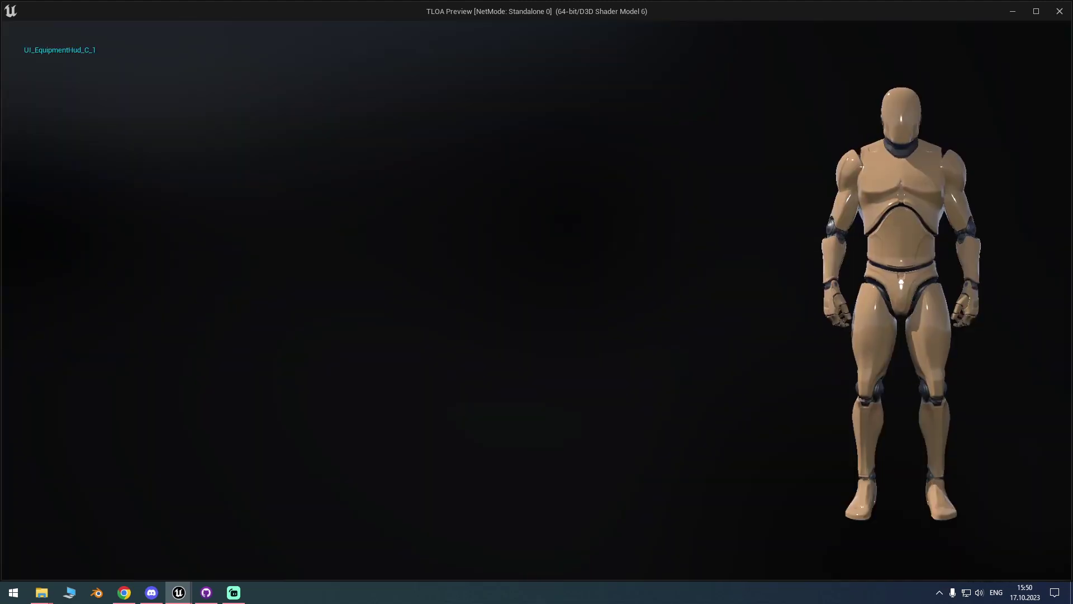
key(i)
key(i)
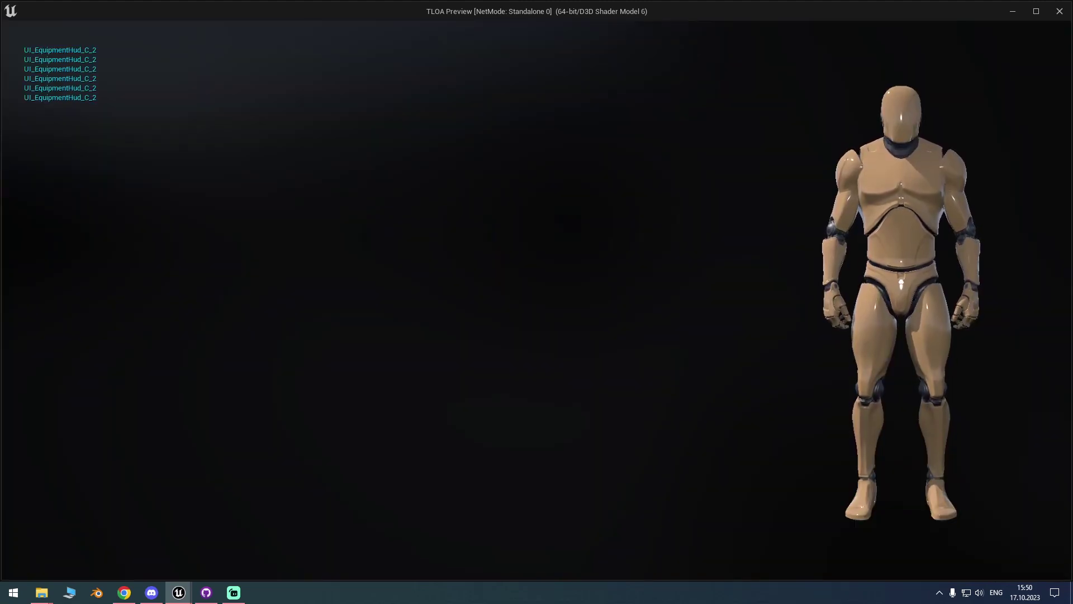
key(i)
key(i)
key(i)
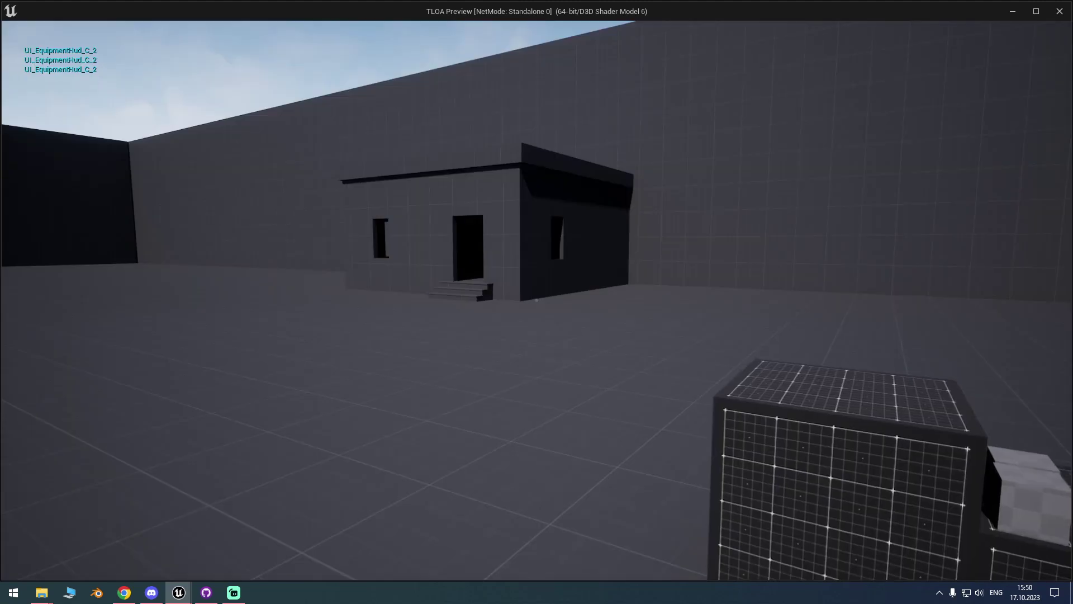
key(i)
key(i)
key(i)
key(i)
key(i)
key(i)
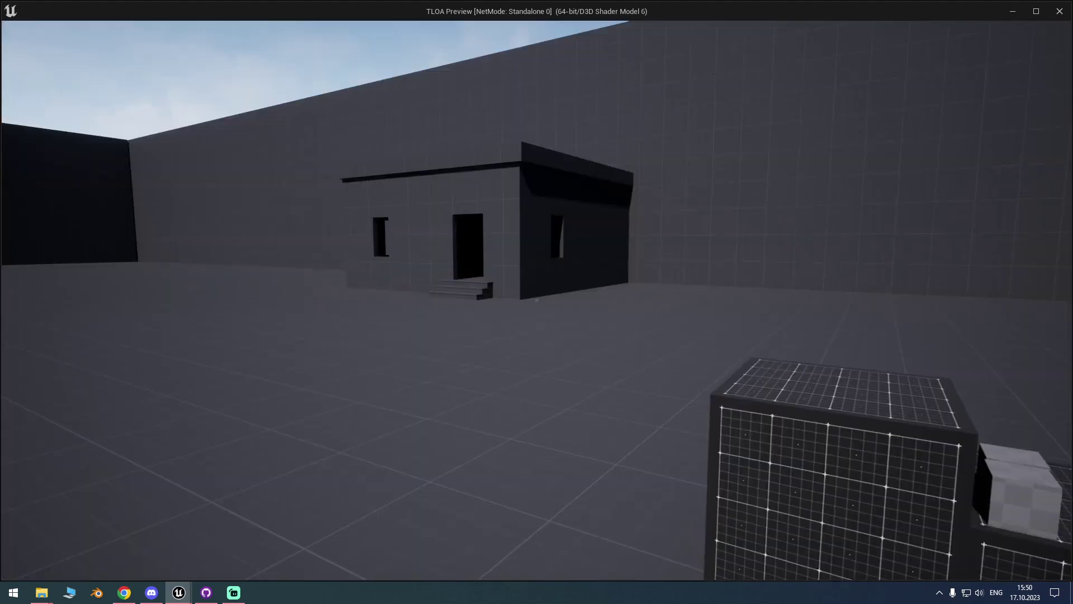
key(i)
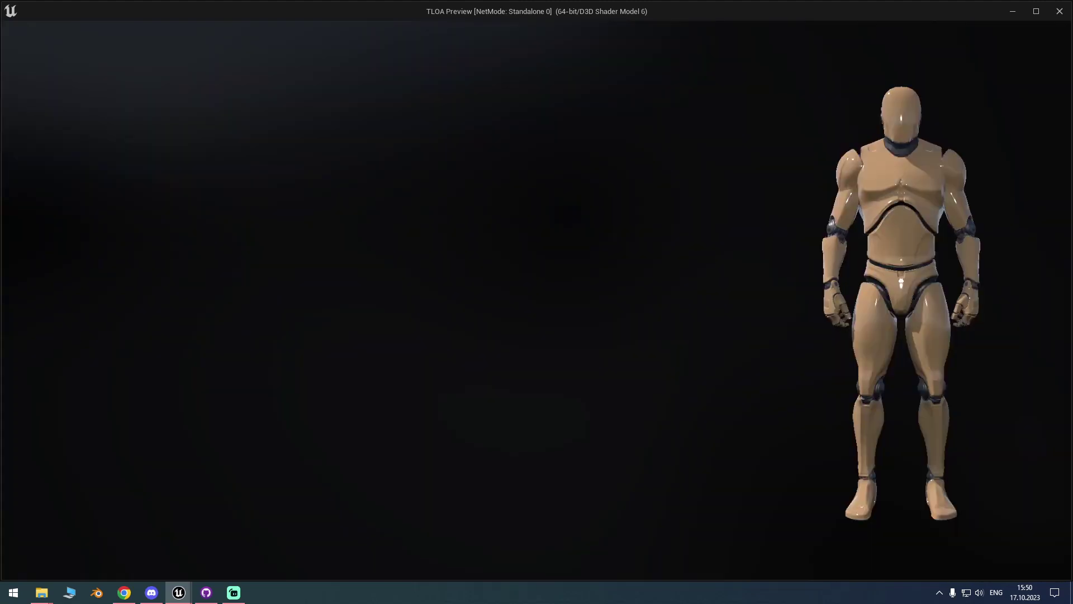